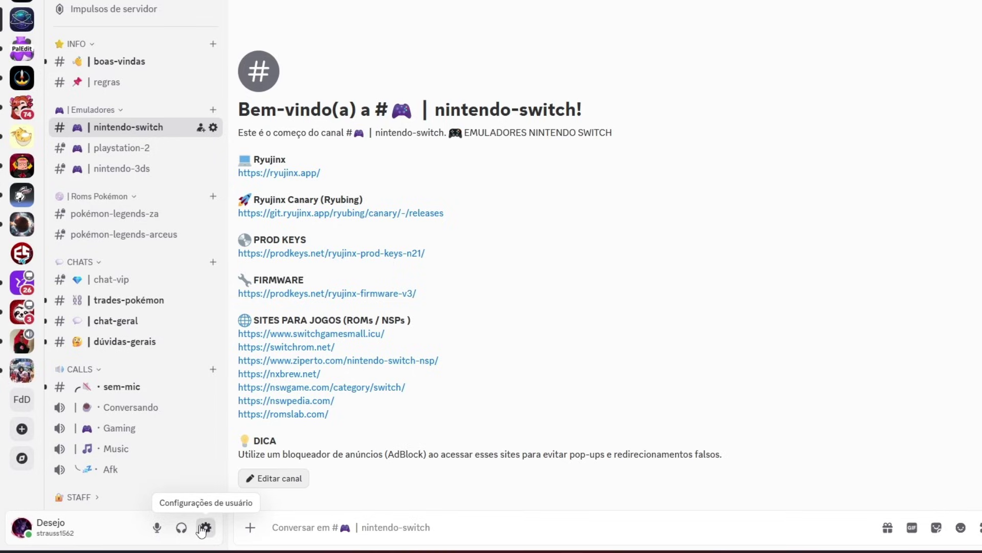
Open the Connections section of the Discord user settings and show more account types that can be added to the profile.
left_click(203, 527)
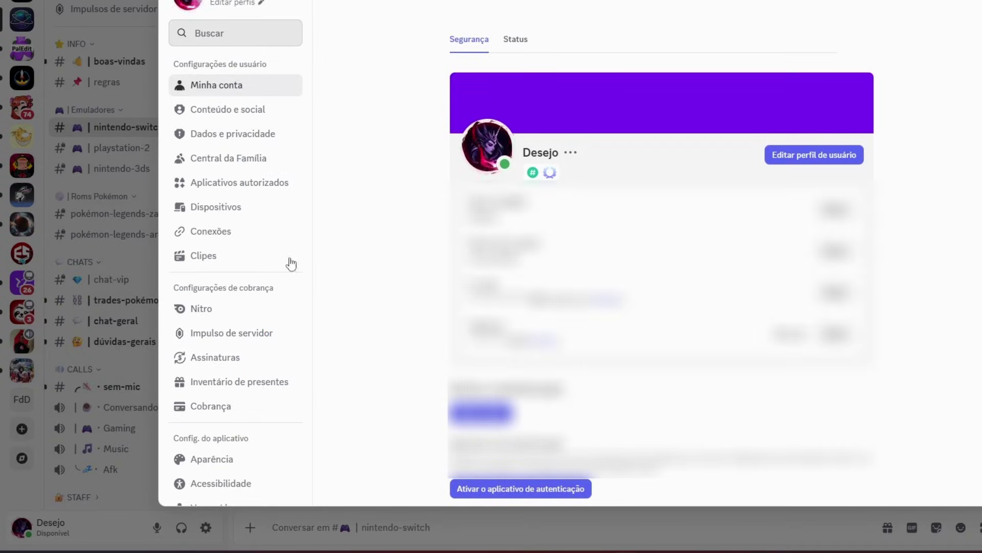
left_click(221, 233)
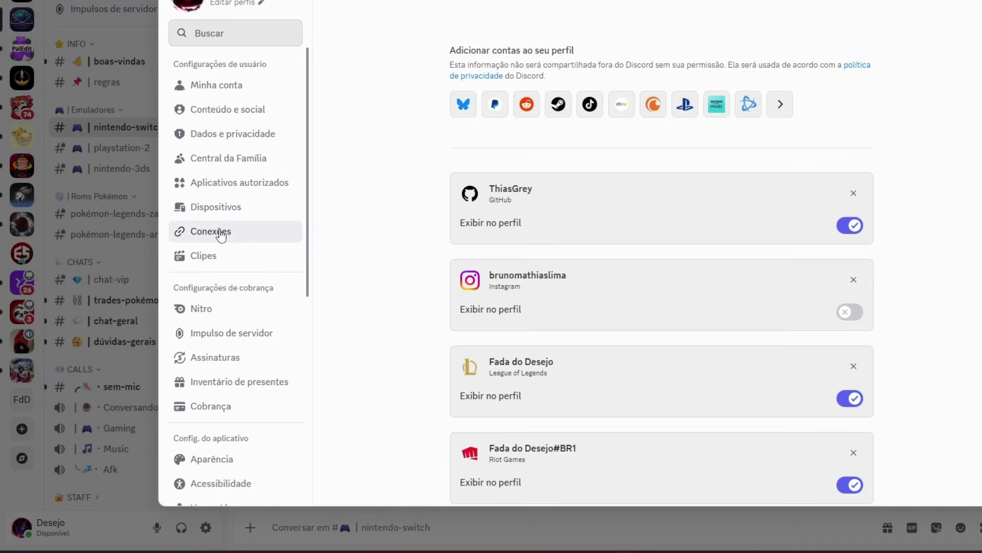
left_click(787, 106)
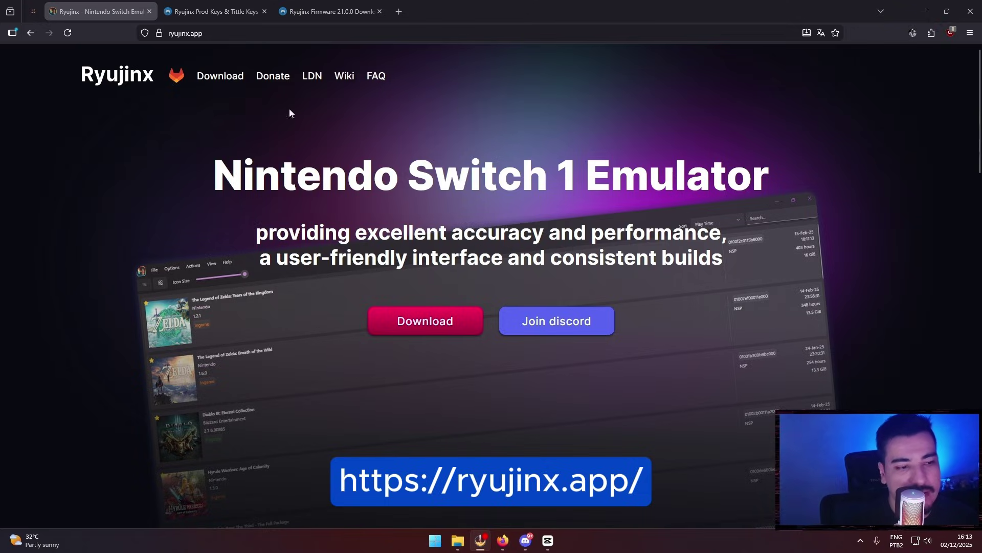
Bring up the save dialog for the ryujinx-1.3.3-win_x64 emulator download and dismiss it without saving.
left_click(411, 331)
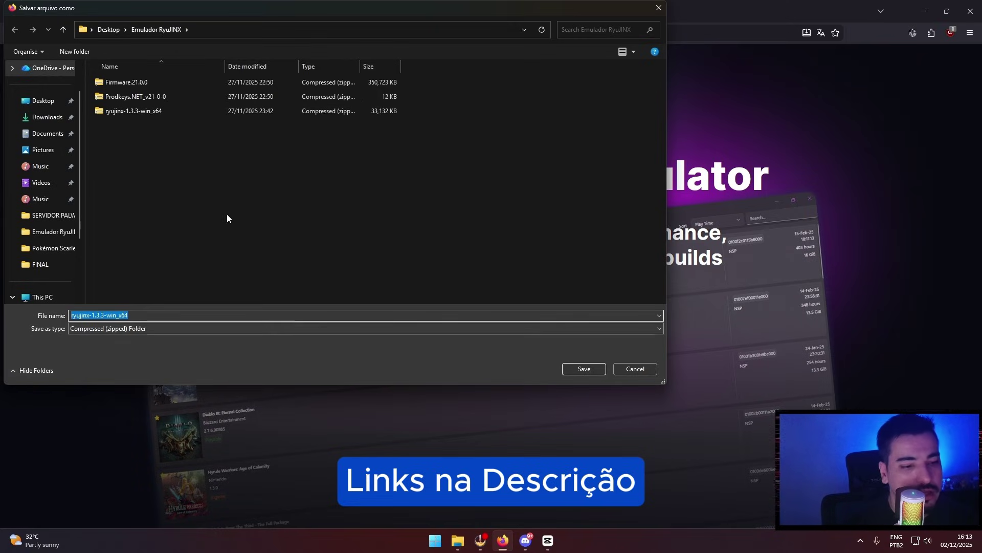
left_click(631, 370)
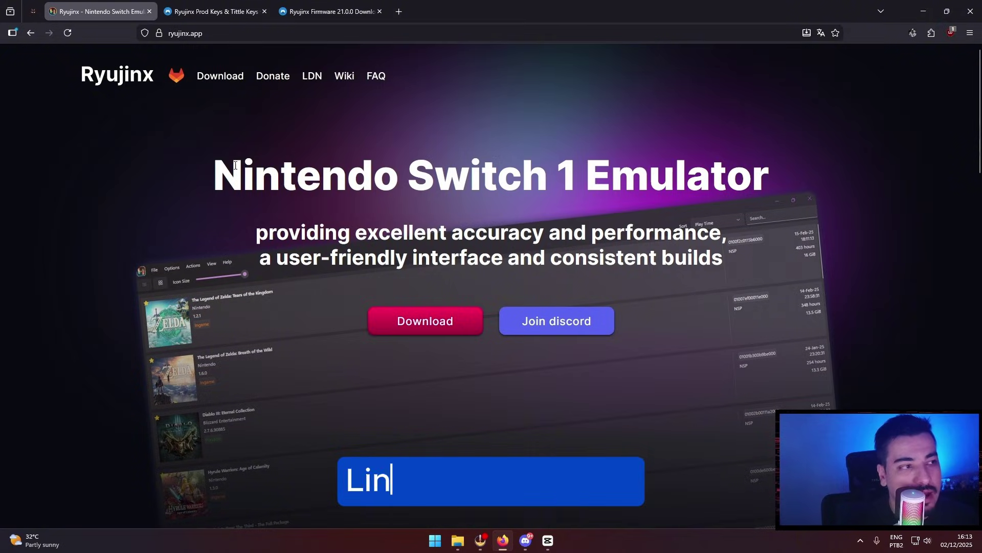
Start the v21.0.0 download on the Ryujinx prod keys page and dismiss its save dialog without saving.
left_click(212, 12)
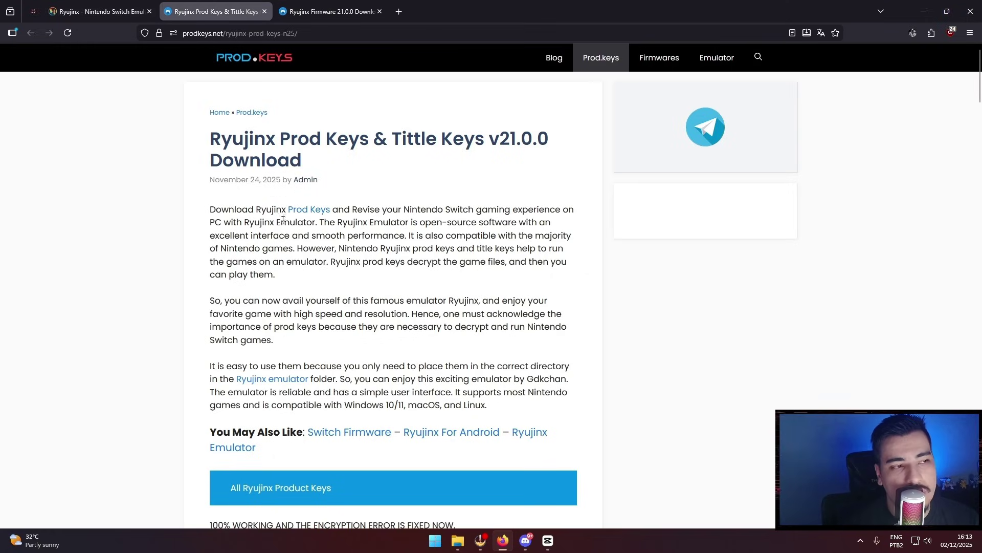
scroll(422, 292, "down", 4)
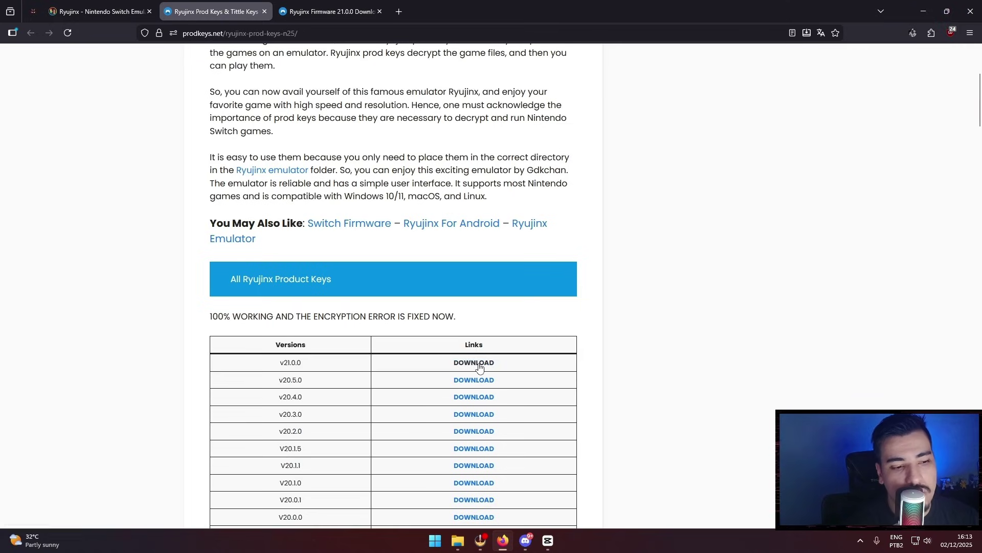
left_click(478, 363)
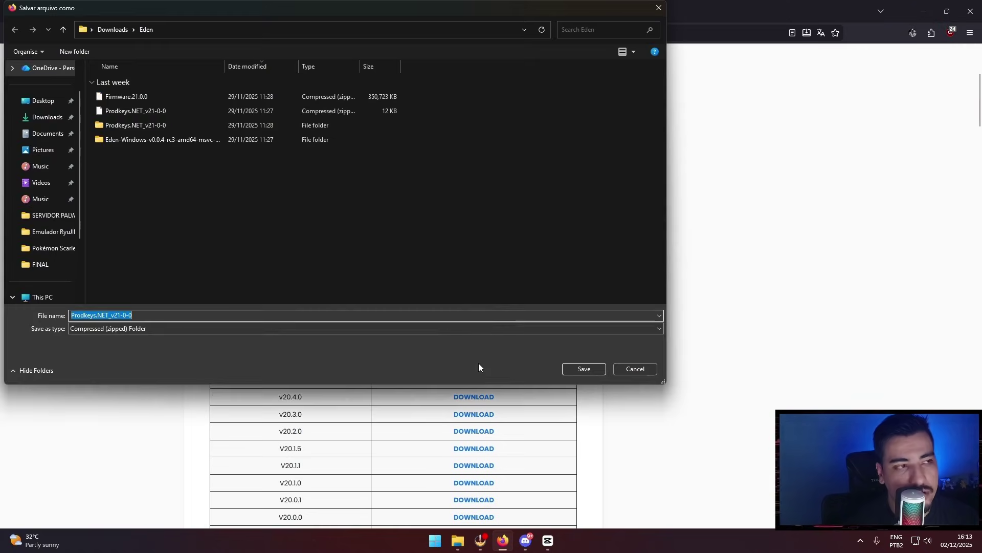
left_click(635, 368)
scroll(491, 286, "up", 5)
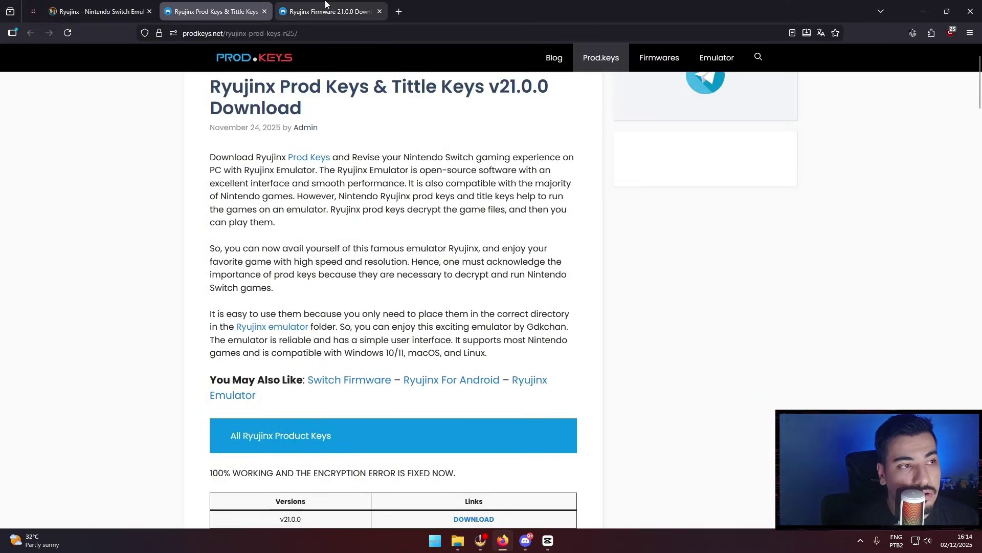
Look at the Global Firmwares download table on the Ryujinx Firmware 21.0.0 page.
key("ctrl+Tab")
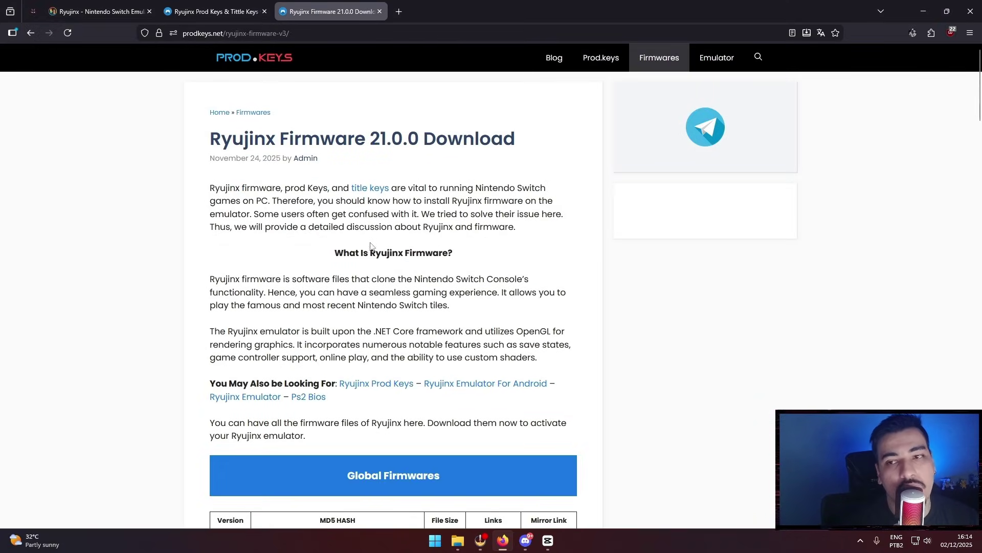
scroll(406, 236, "down", 4)
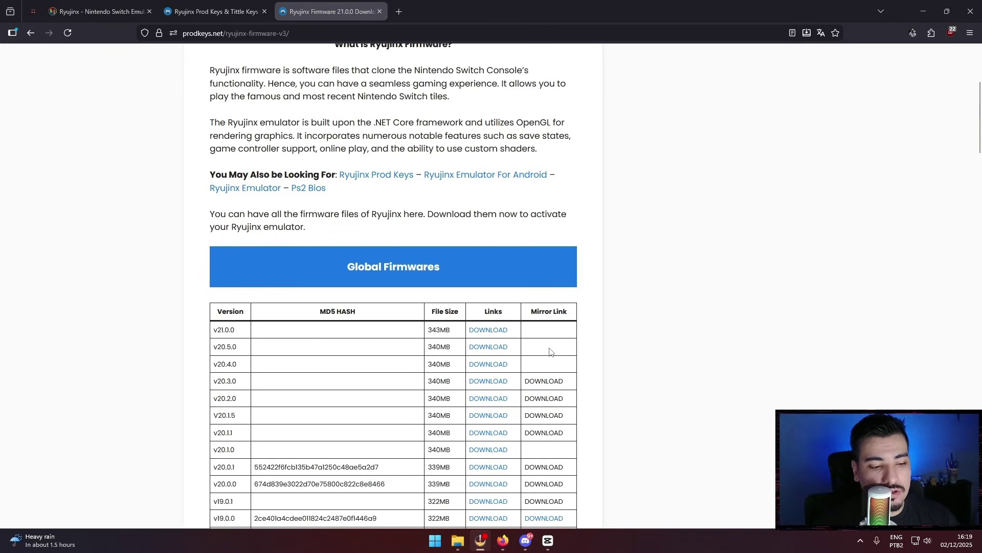
Switch to File Explorer and extract the ryujinx-1.3.3-win_x64 archive directly into the Emulador RyuJINX folder with WinRAR.
left_click(458, 540)
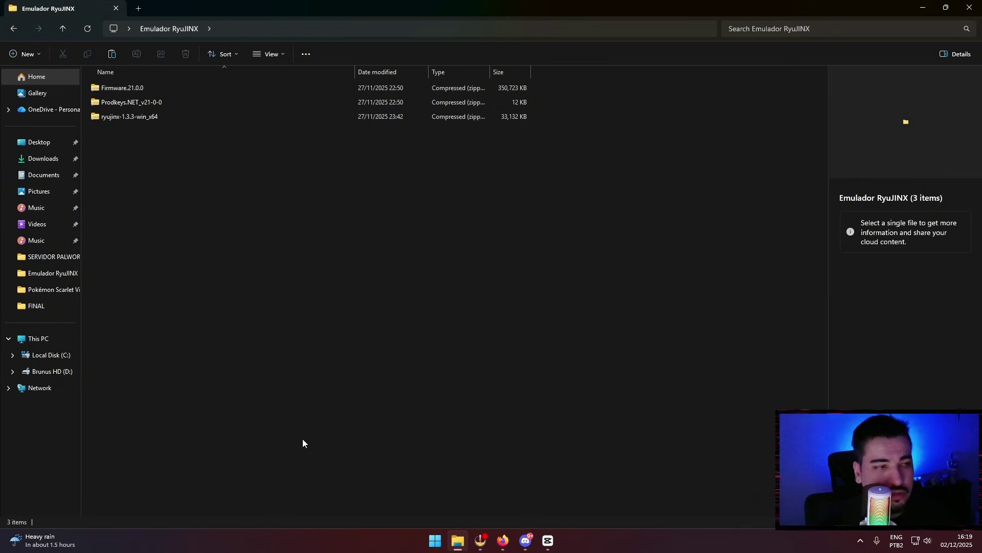
left_click(125, 116)
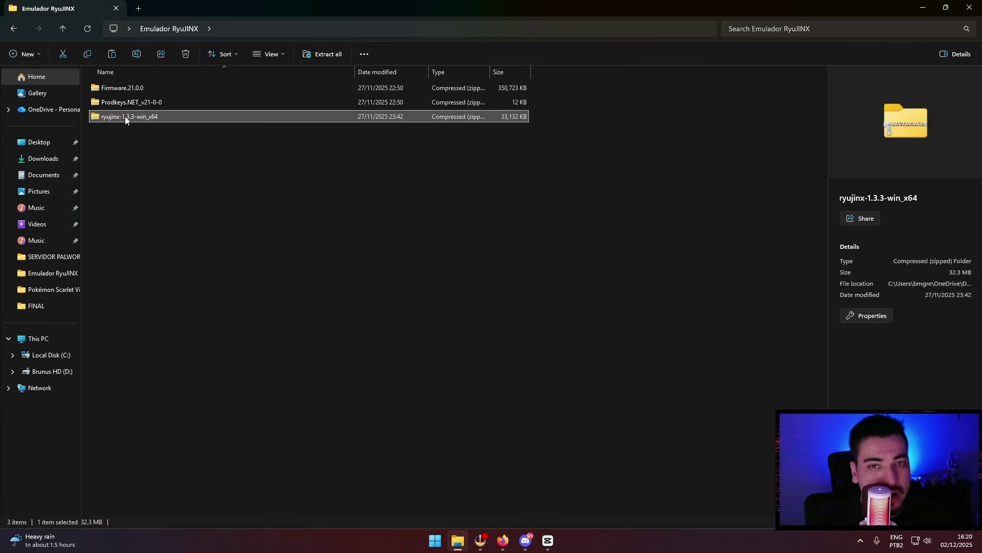
right_click(124, 116)
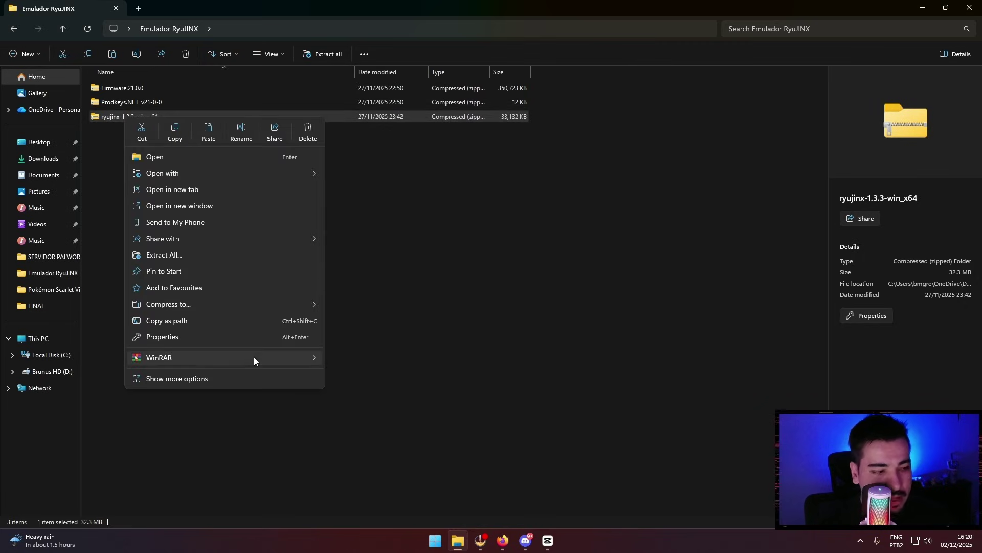
mouse_move(251, 364)
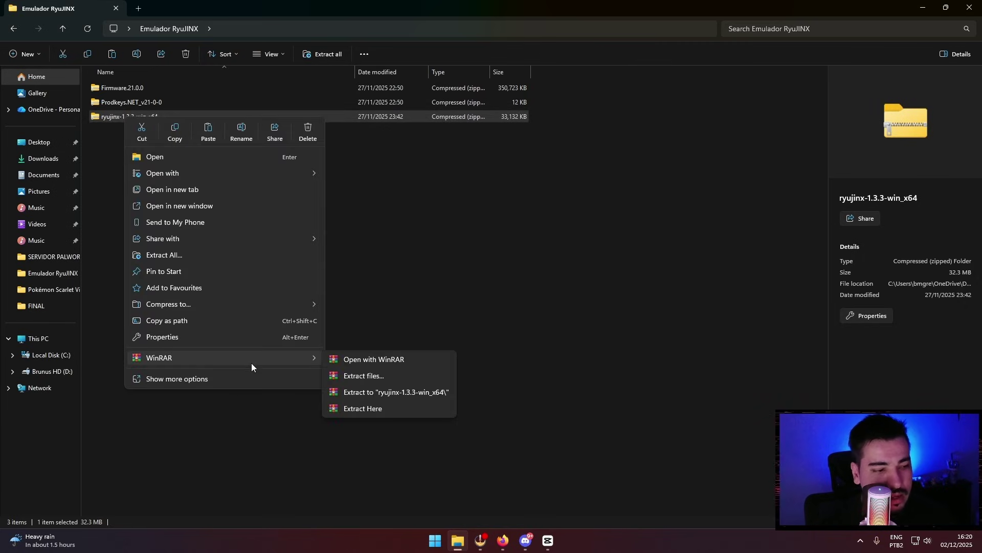
left_click(389, 408)
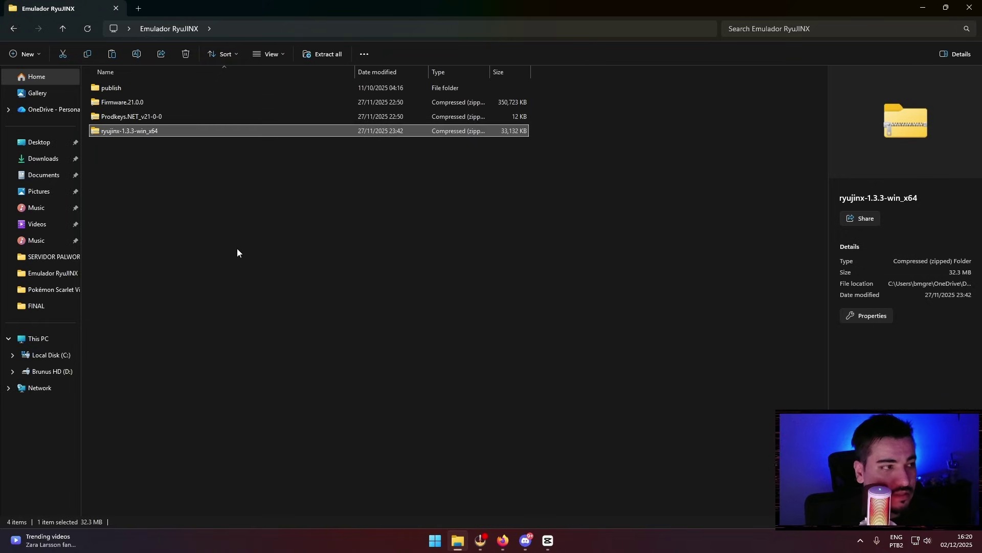
mouse_move(145, 87)
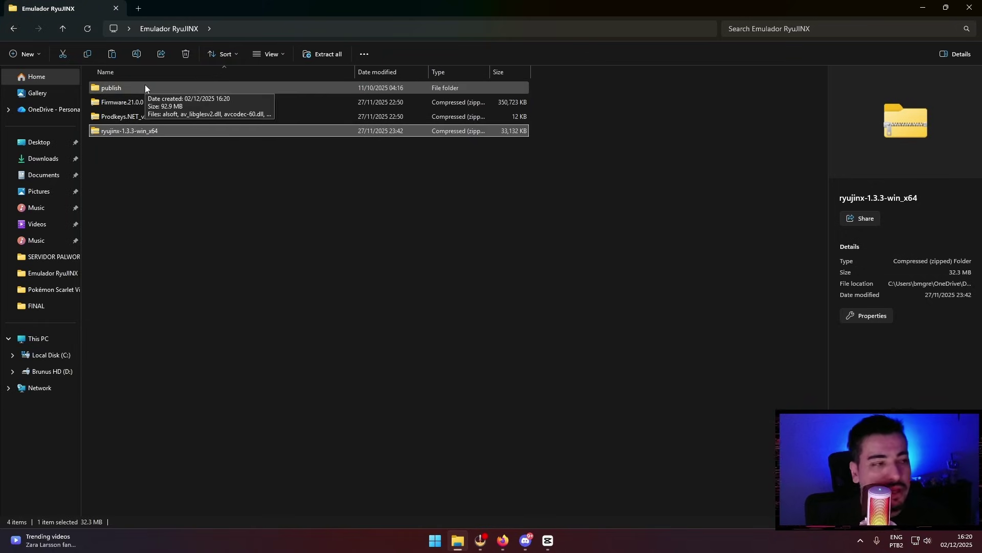
left_click(222, 253)
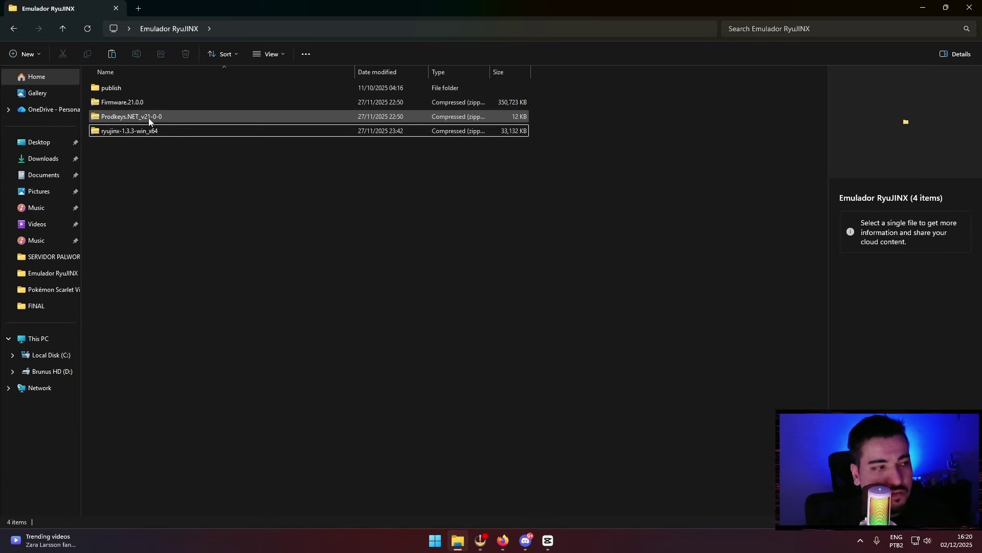
Extract the Prodkeys.NET_v21-0-0 archive into its own folder with WinRAR and copy prod.keys and title.keys from it.
left_click(148, 116)
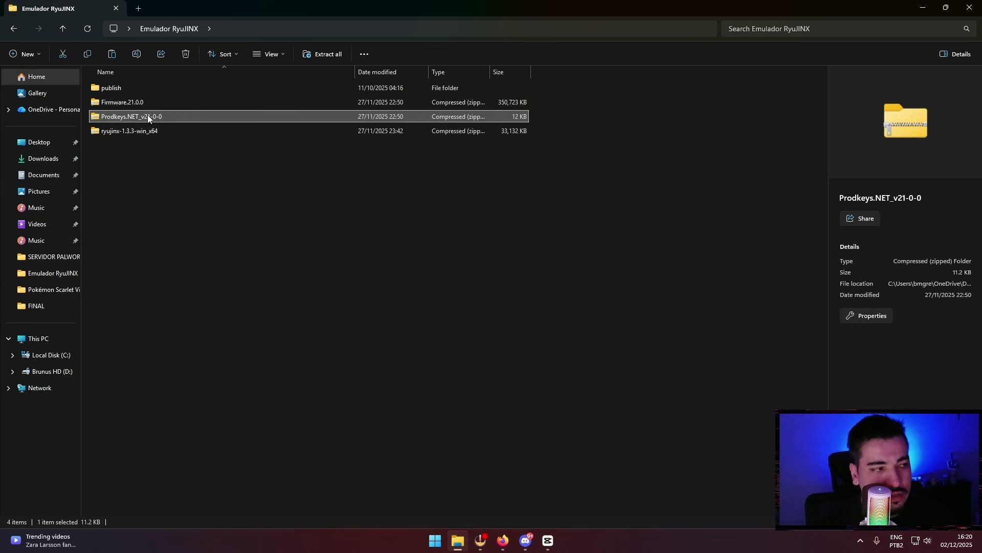
right_click(147, 116)
mouse_move(319, 359)
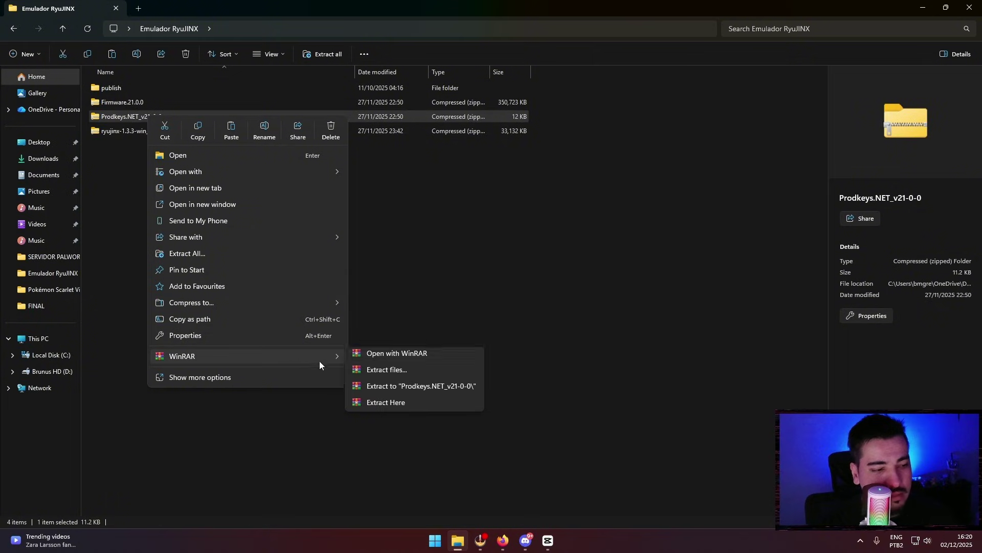
left_click(409, 392)
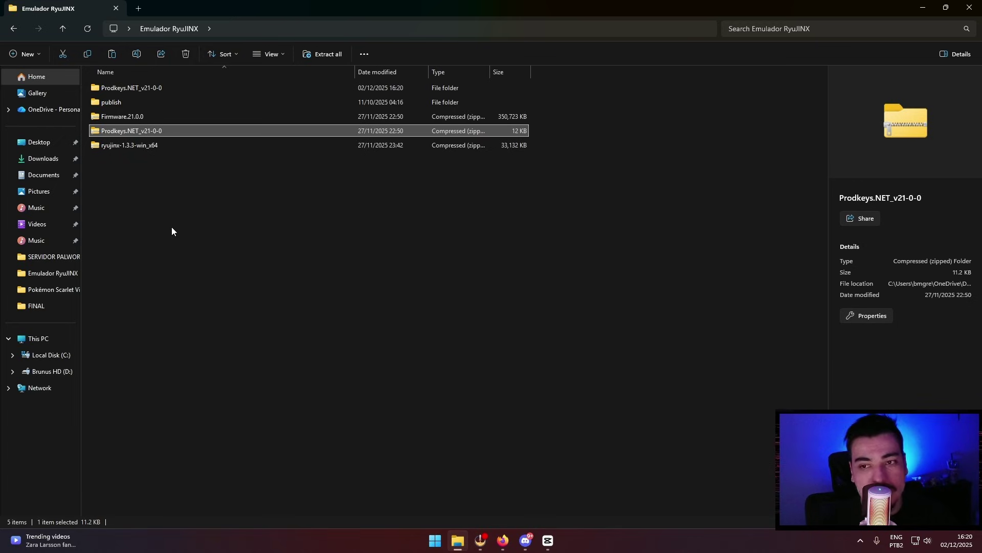
double_click(146, 86)
left_click_drag(260, 173, 105, 76)
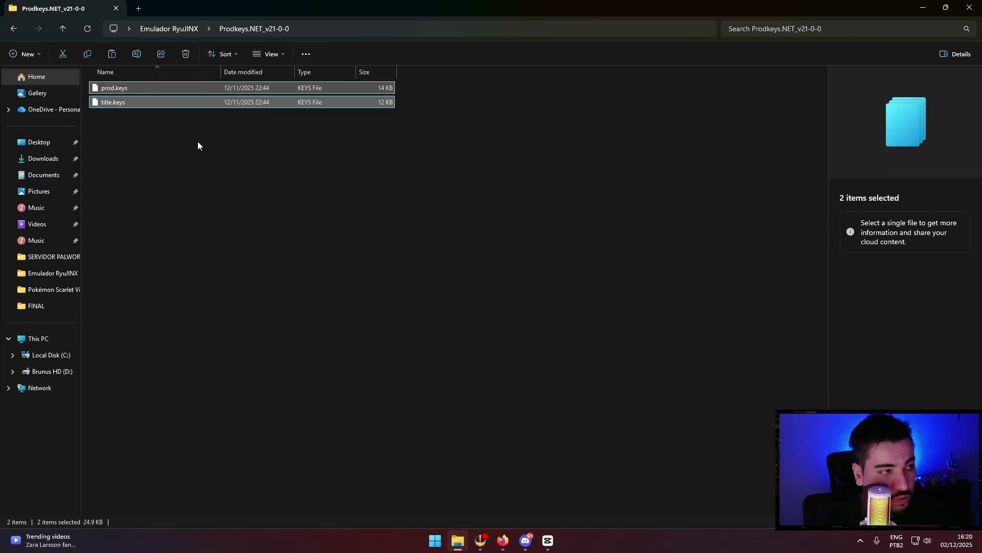
Return to the Emulador RyuJINX folder and launch the Ryujinx application from its publish subfolder.
left_click(174, 26)
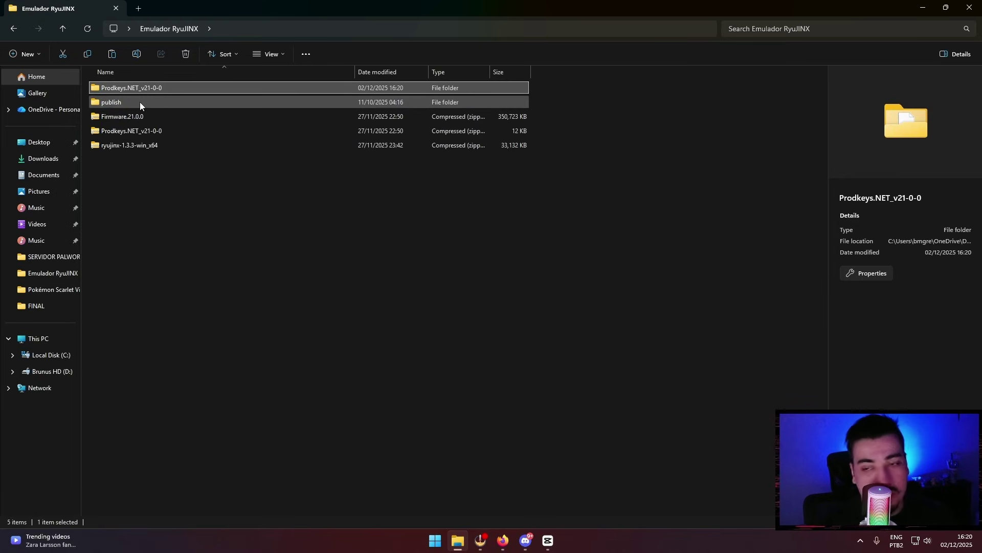
double_click(139, 102)
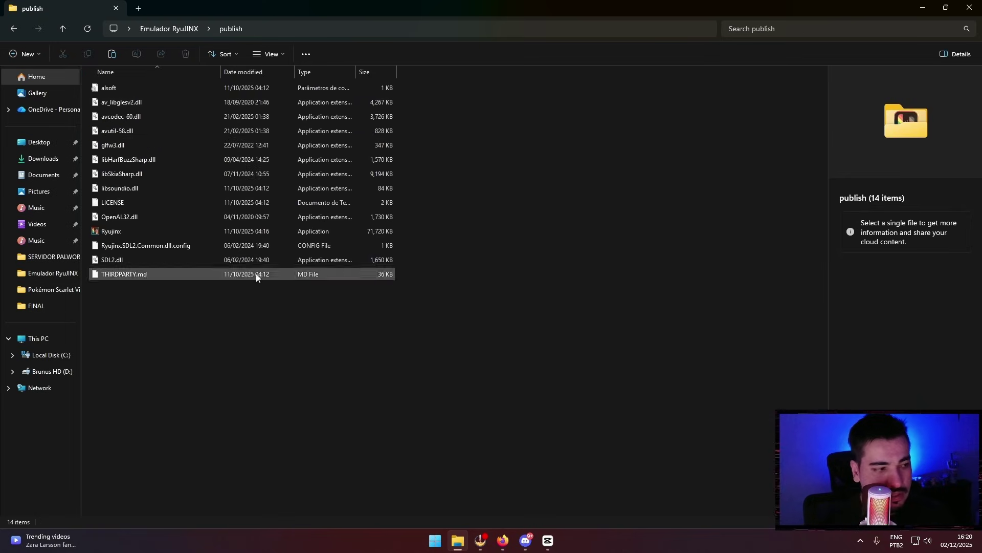
double_click(151, 230)
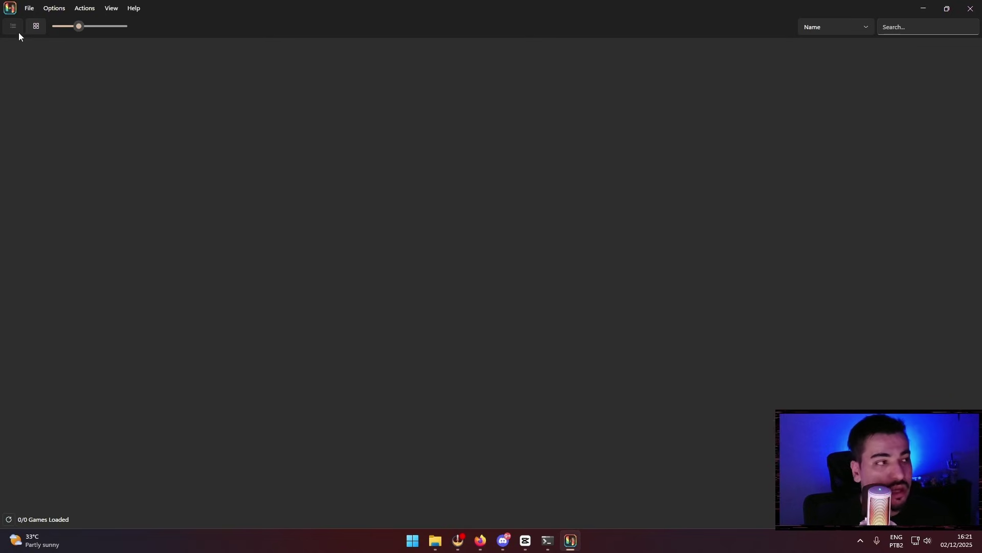
Open the Ryujinx data folder from the emulator, paste prod.keys and title.keys into its system subfolder, and close the folder window.
left_click(29, 8)
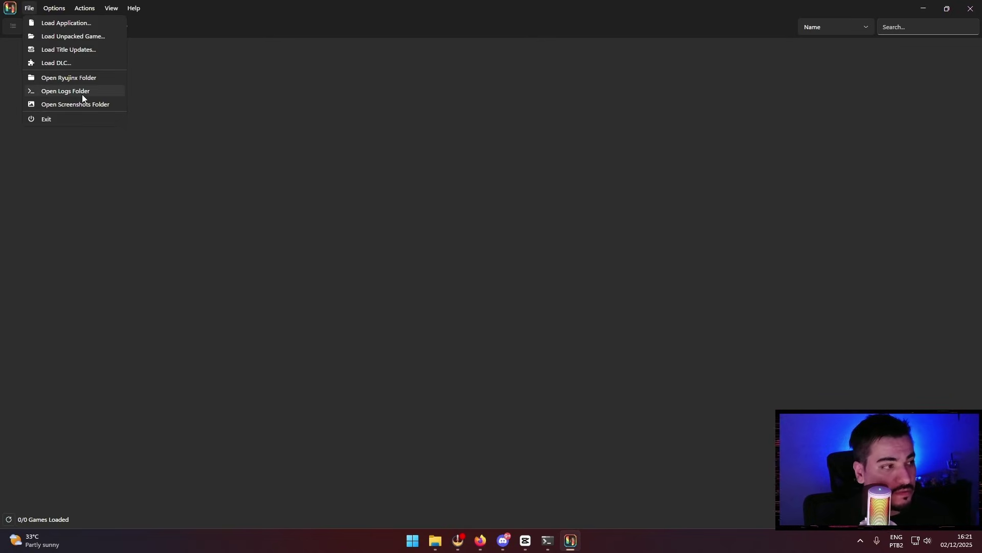
left_click(69, 78)
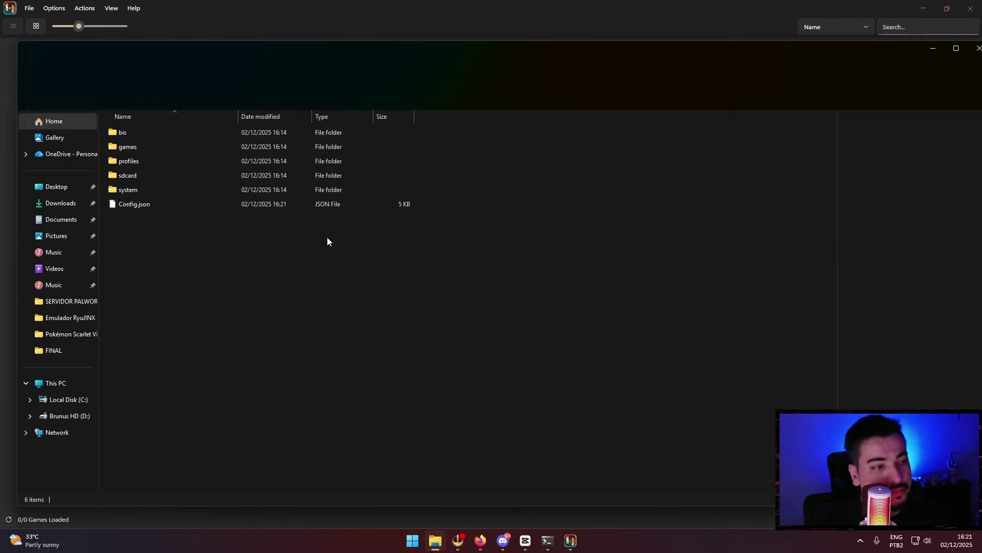
double_click(163, 191)
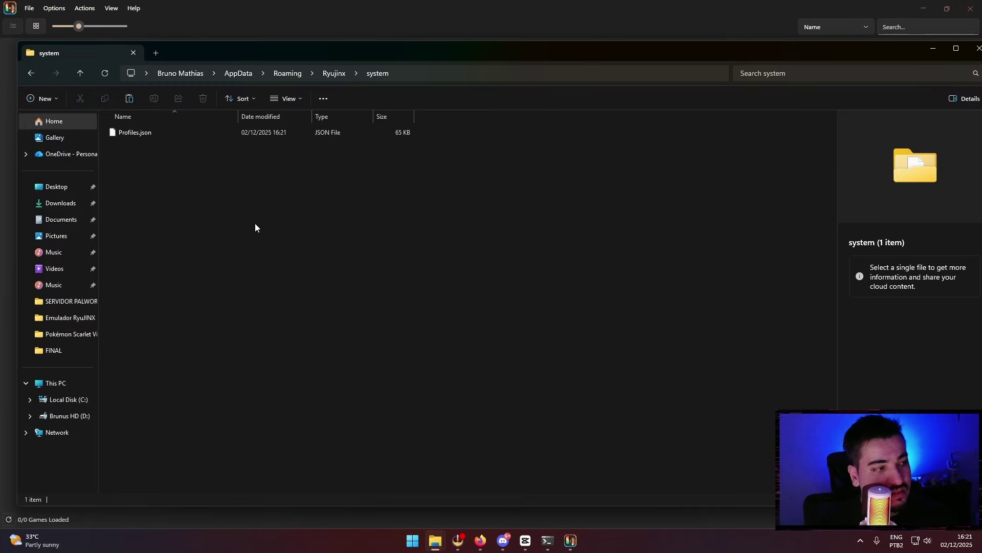
key("ctrl+v")
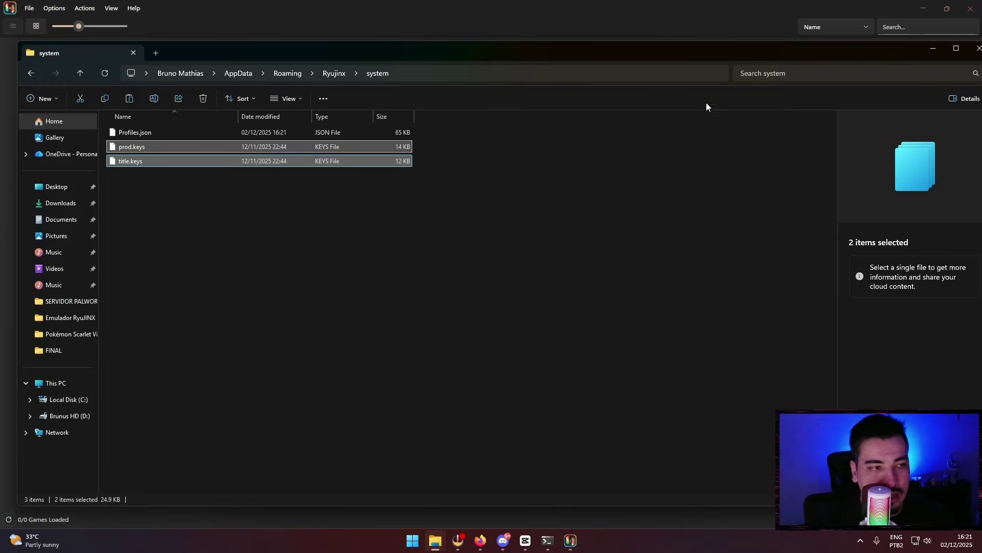
left_click_drag(706, 57, 530, 77)
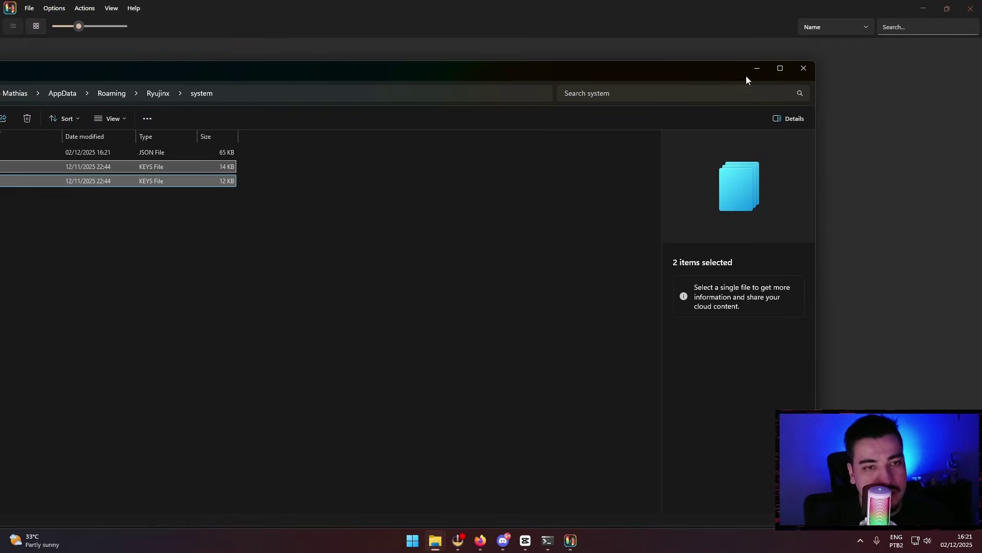
left_click(801, 72)
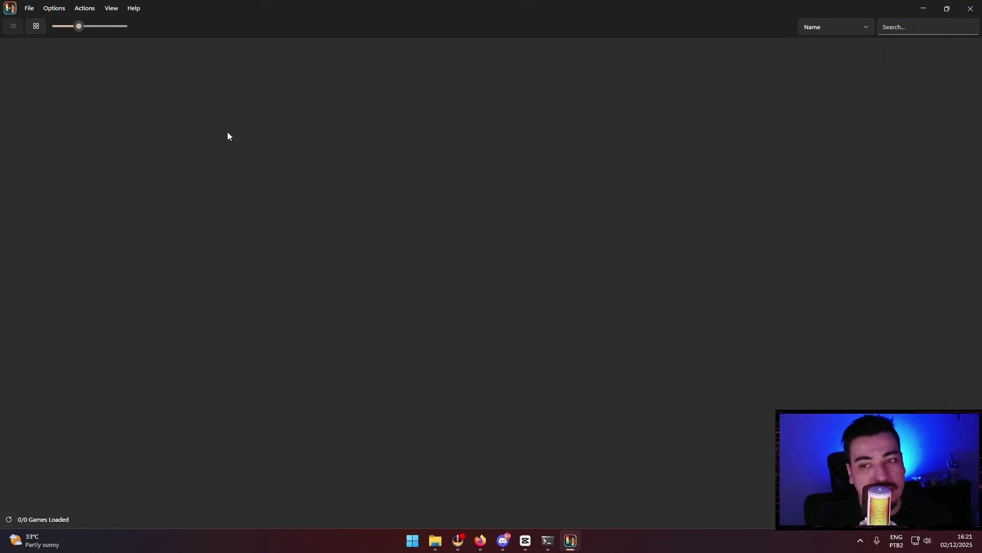
Start installing the emulator firmware from an XCI or ZIP file.
left_click(82, 8)
mouse_move(108, 38)
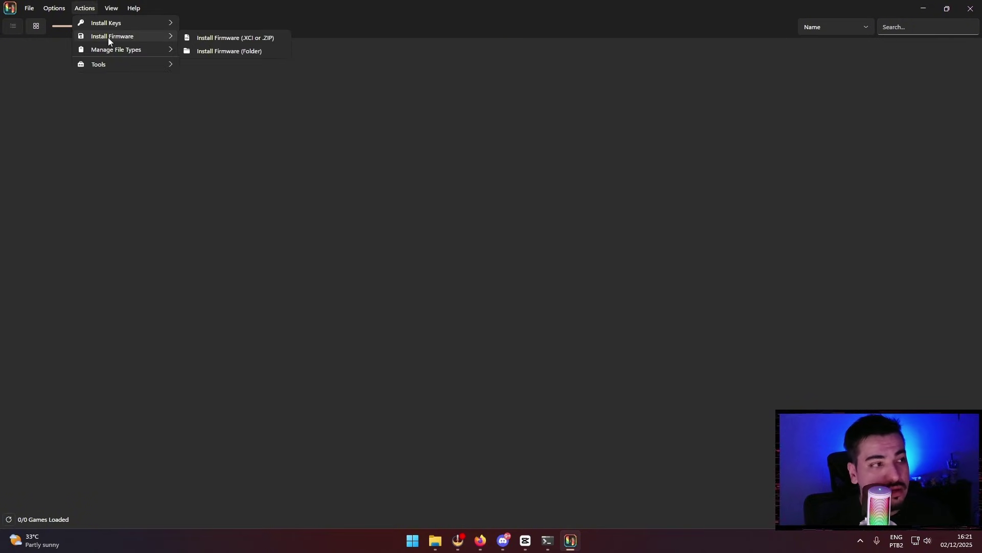
left_click(234, 39)
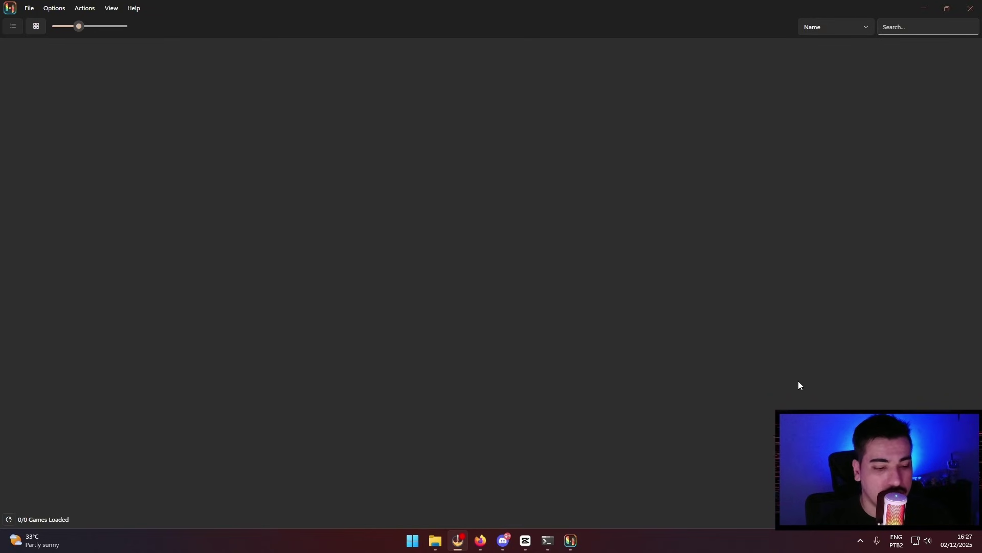
Switch to the Emulador RyuJINX folder in File Explorer and delete the three zip archives and the extracted Prodkeys.NET_v21-0-0 folder.
left_click(436, 541)
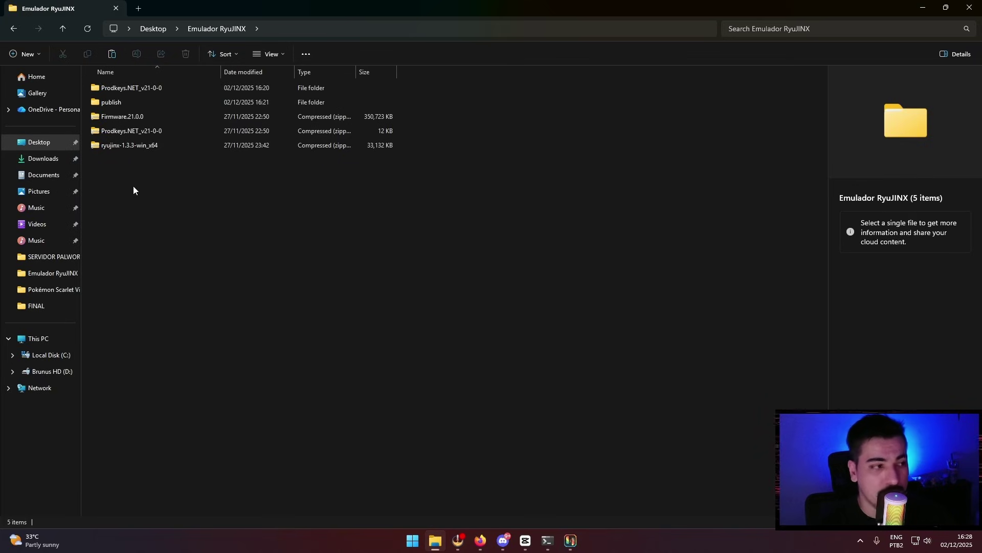
left_click_drag(156, 168, 117, 118)
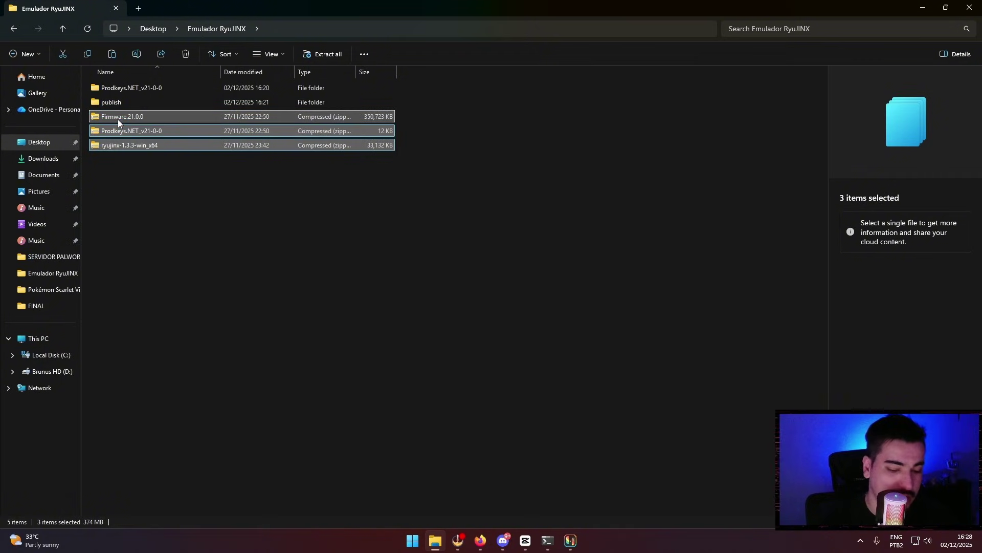
key("Delete")
left_click(145, 87)
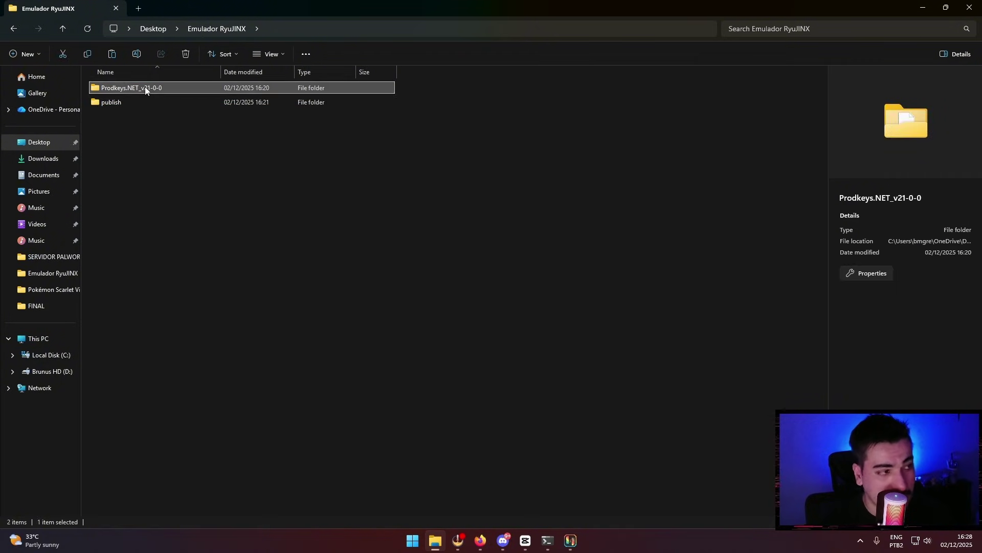
key("Delete")
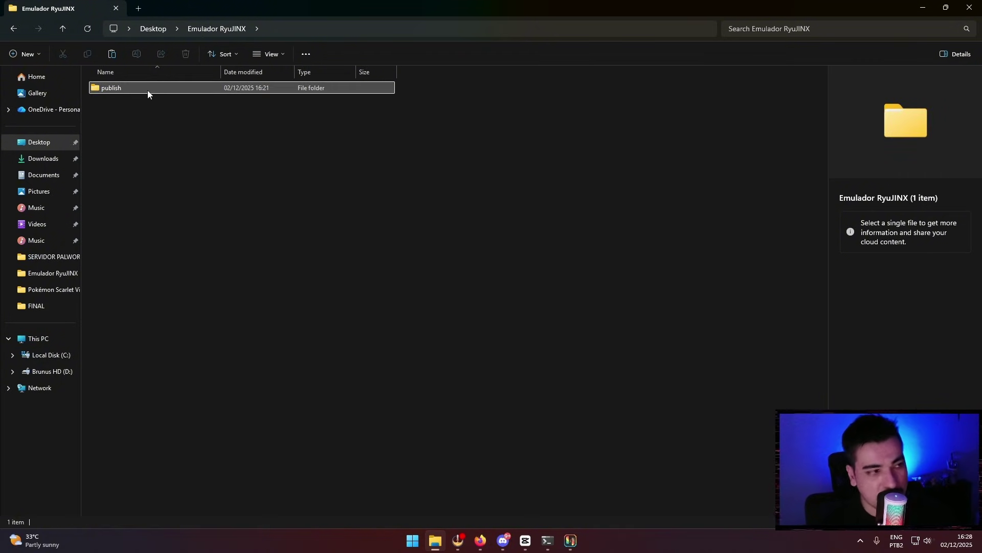
Create a new folder named Jogos beside the publish folder.
left_click(26, 54)
left_click(63, 74)
type("Jogos")
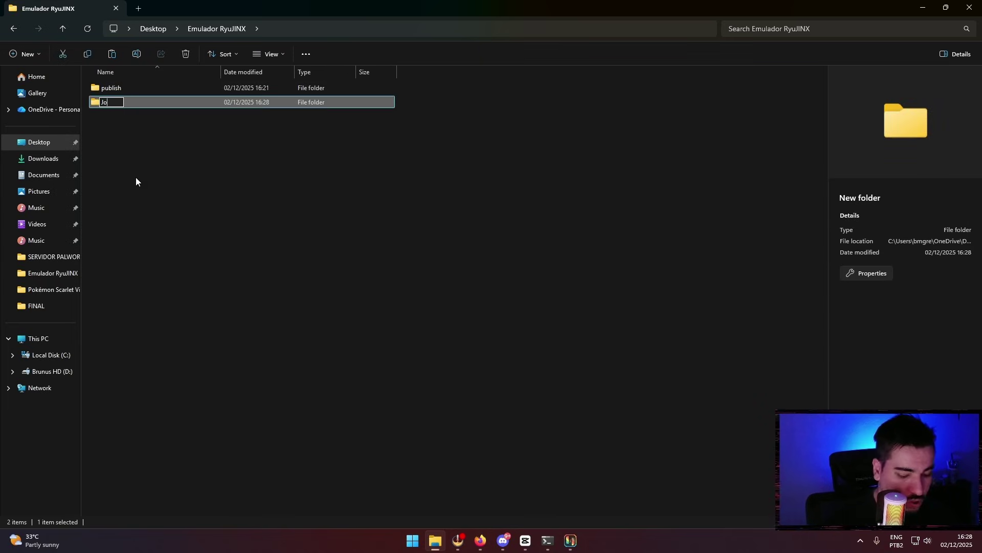
left_click(137, 176)
Paste the copied Pokemon Scarlet and Violet [NSP] folder into Jogos and open its Pokemon Violet subfolder.
left_click(149, 88)
double_click(150, 89)
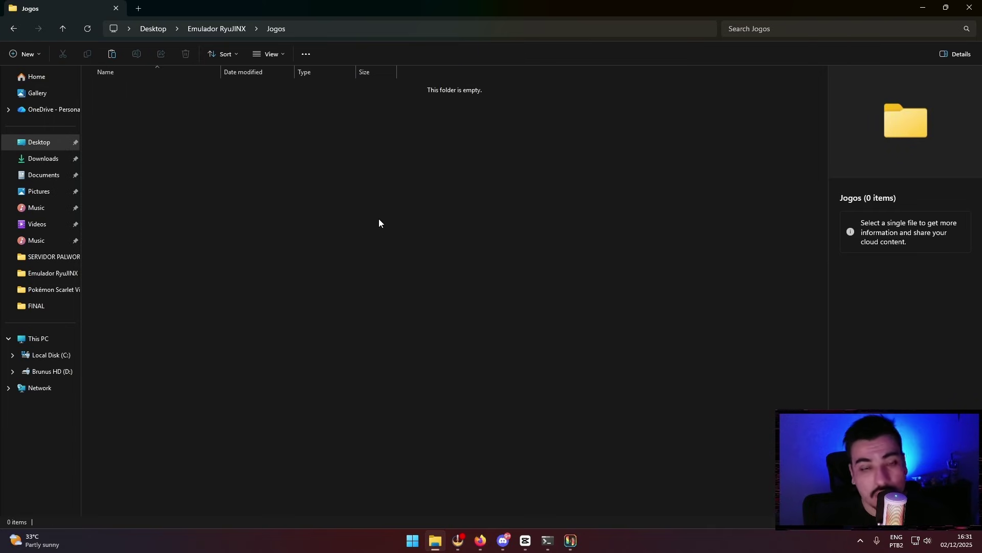
key("ctrl+v")
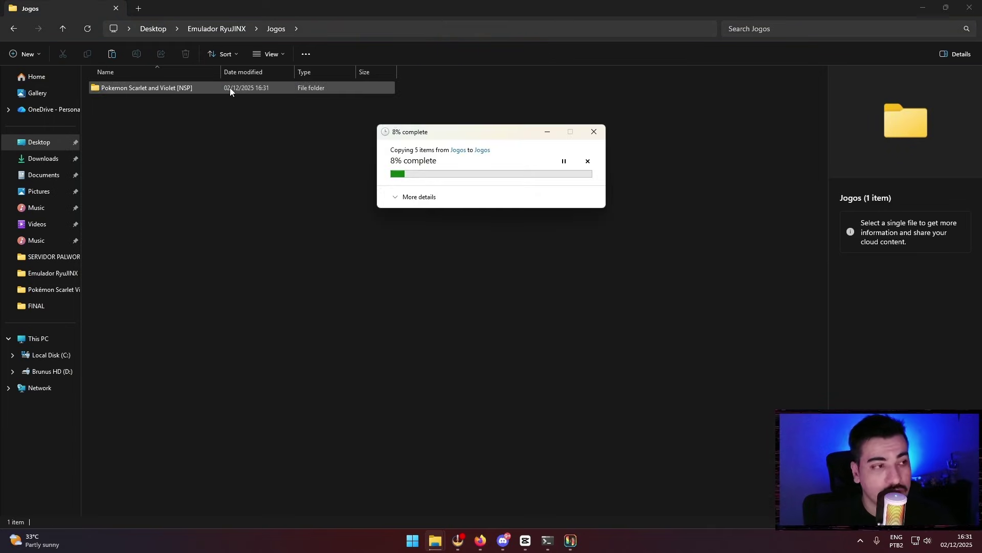
double_click(229, 88)
double_click(200, 87)
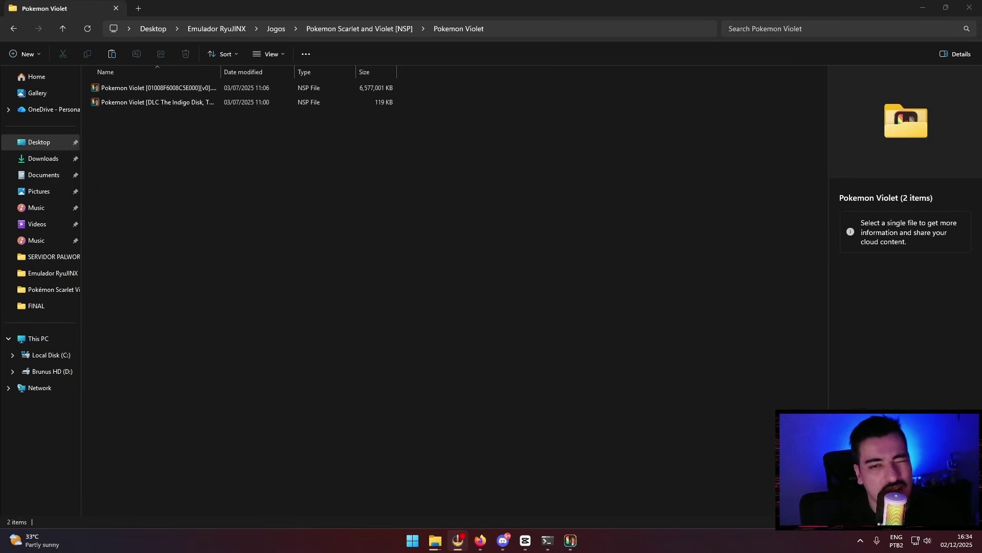
Switch to Ryujinx and add the Jogos folder inside Emulador RyuJINX as a game directory in the settings.
left_click(570, 541)
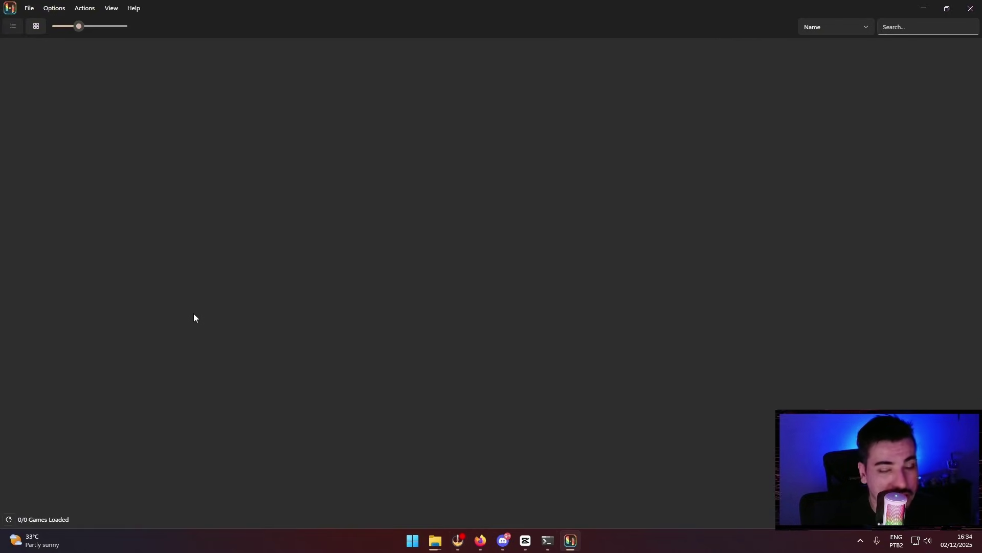
left_click(55, 9)
left_click(89, 93)
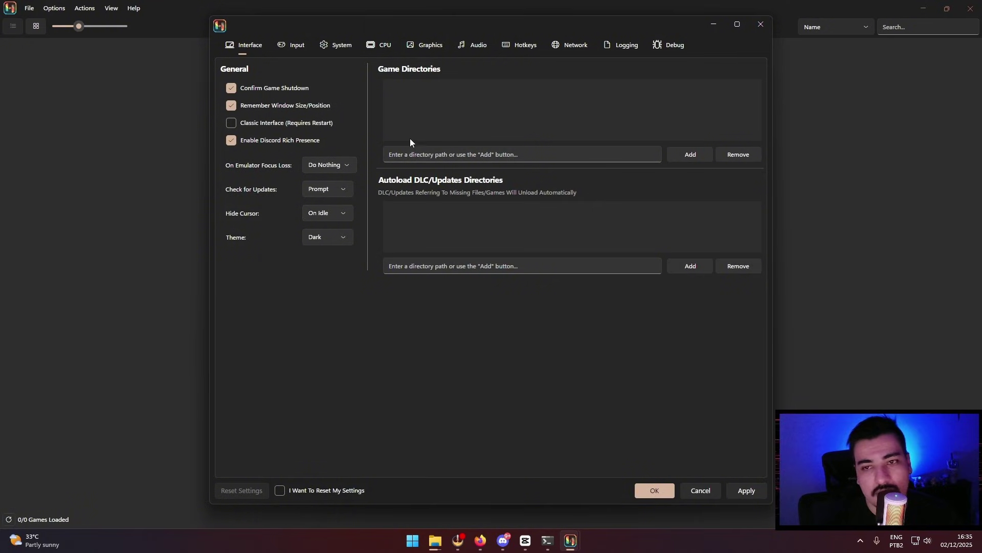
left_click(699, 152)
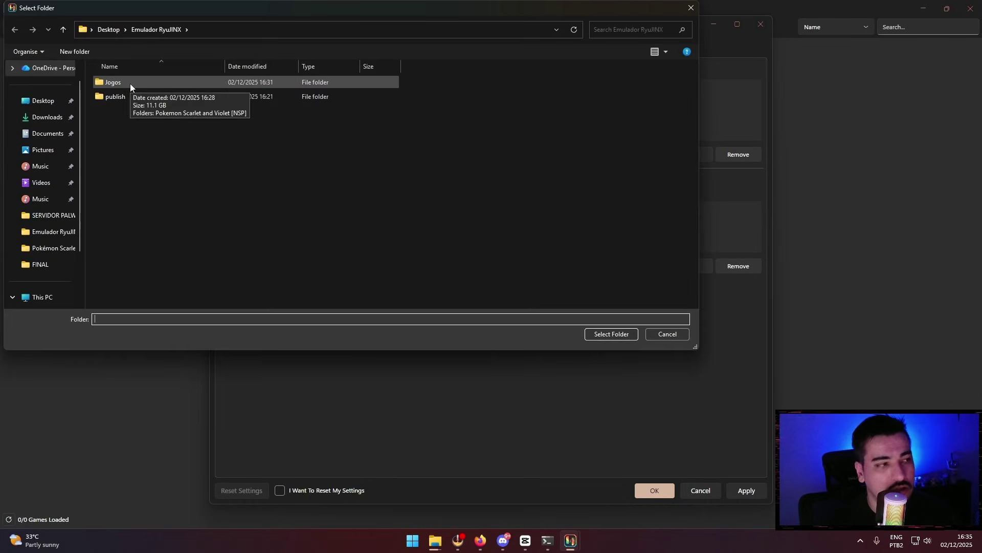
double_click(130, 83)
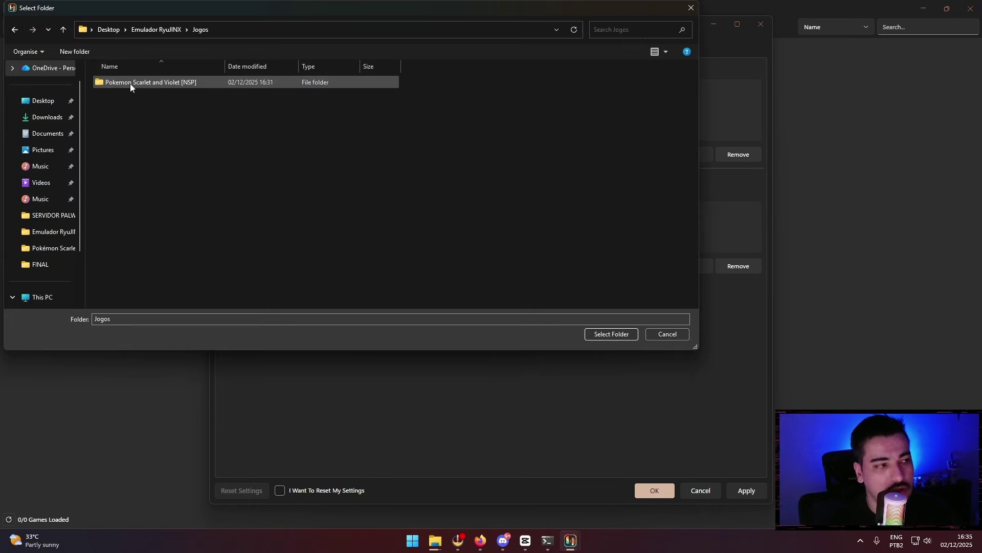
left_click(615, 336)
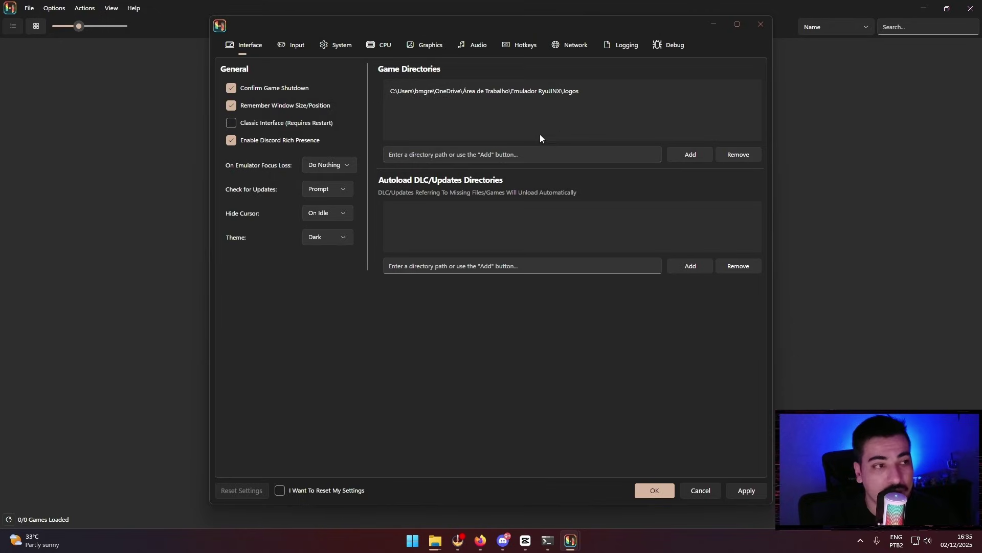
Refresh the input devices and set Player 1's input device to Xbox One Controller (0).
left_click(292, 45)
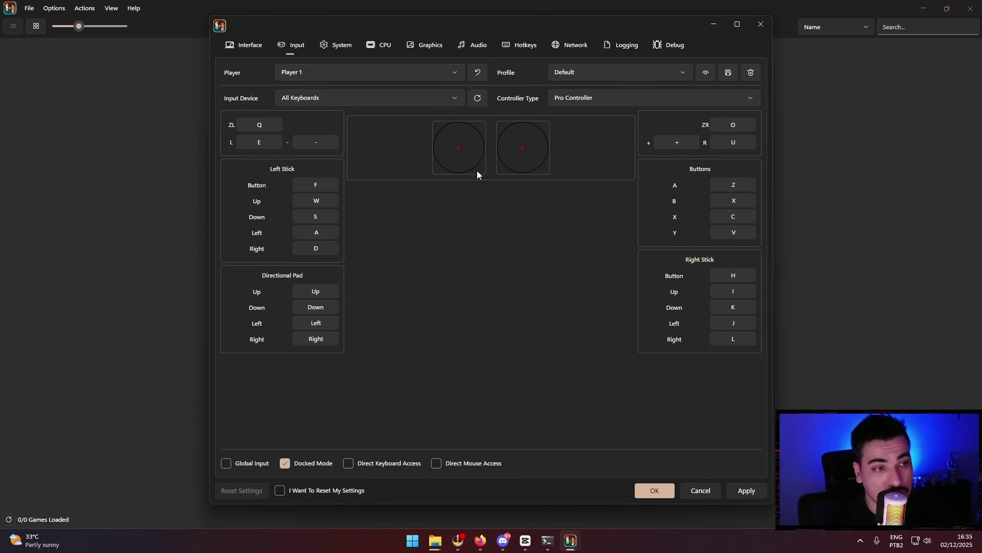
left_click(478, 99)
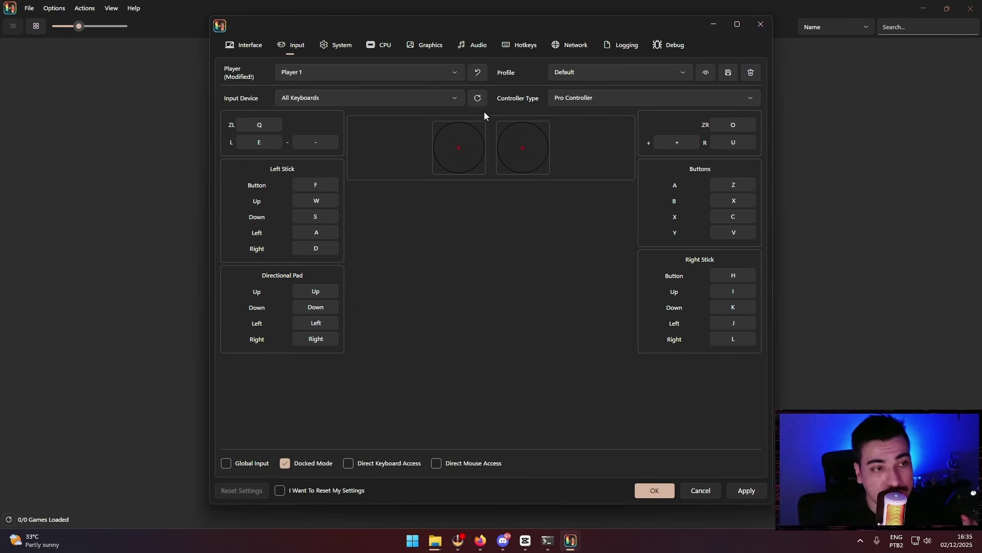
left_click(367, 96)
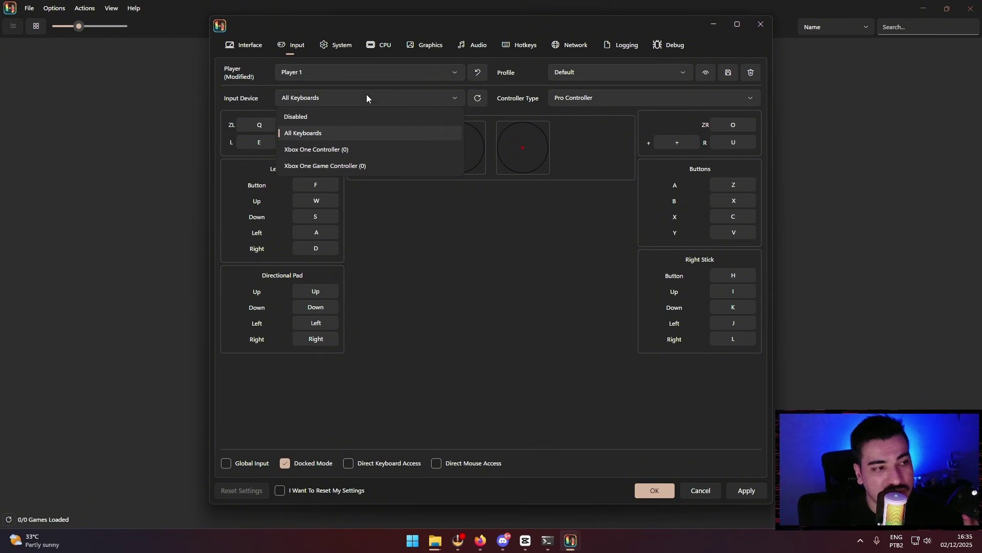
left_click(387, 151)
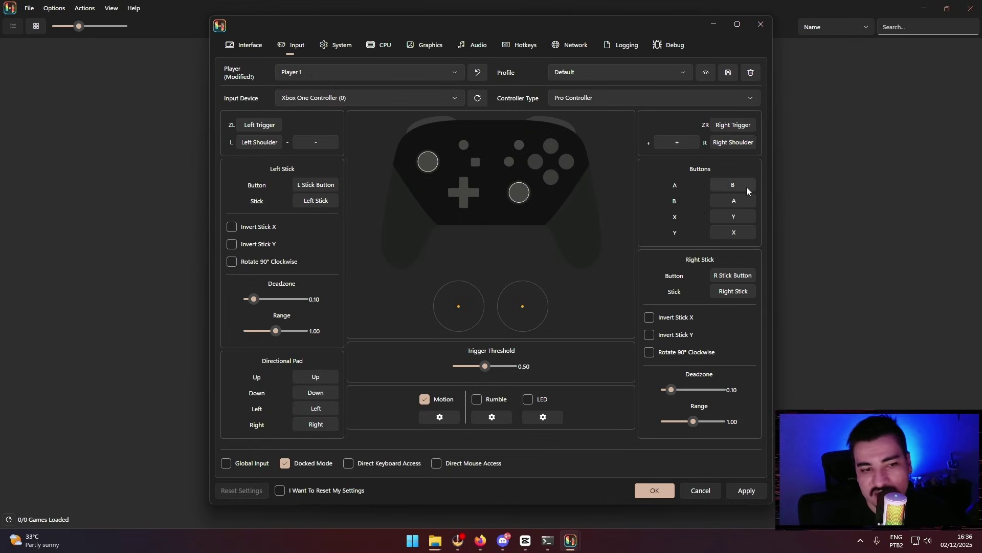
Remap the controller's A, B, X and Y buttons to A, B, X and Y respectively and apply the settings.
left_click(731, 186)
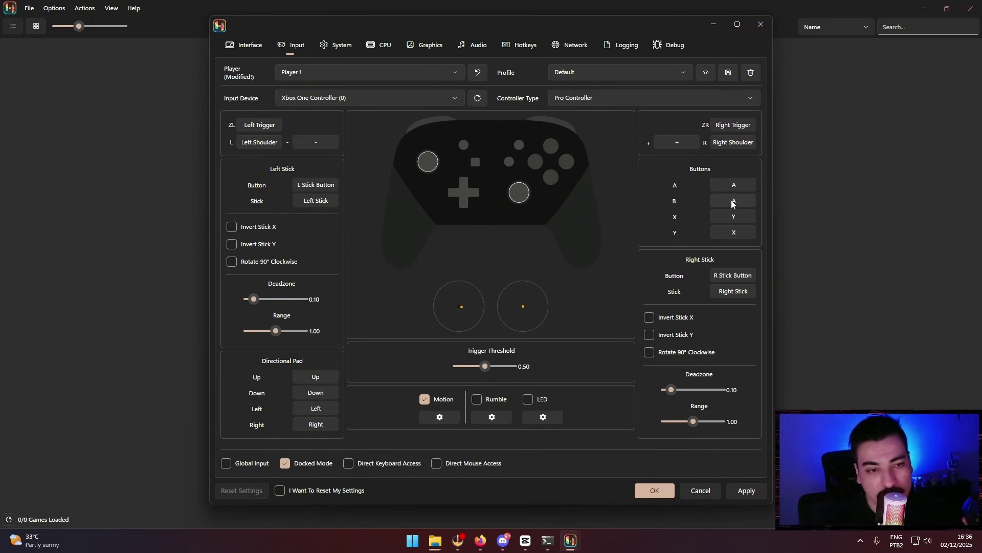
left_click(731, 201)
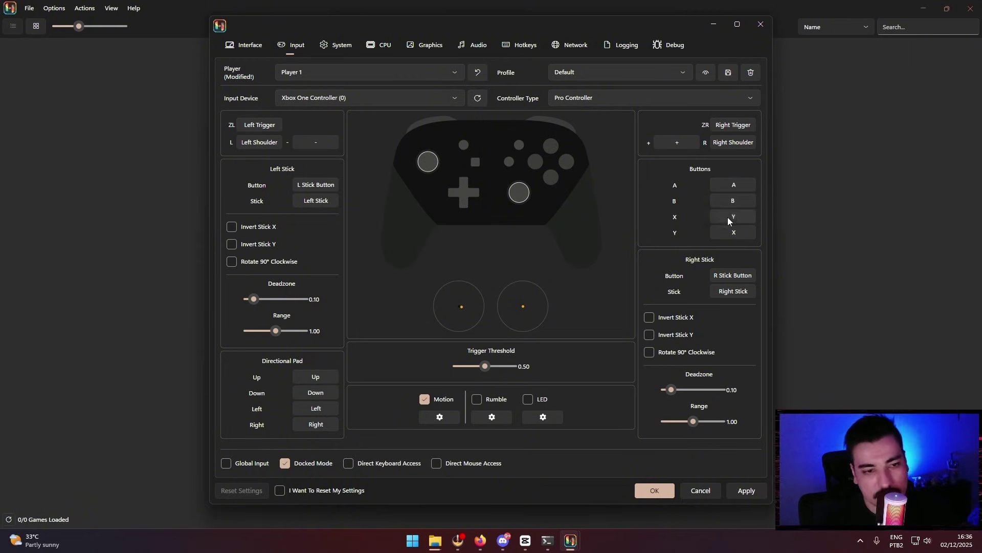
left_click(731, 232)
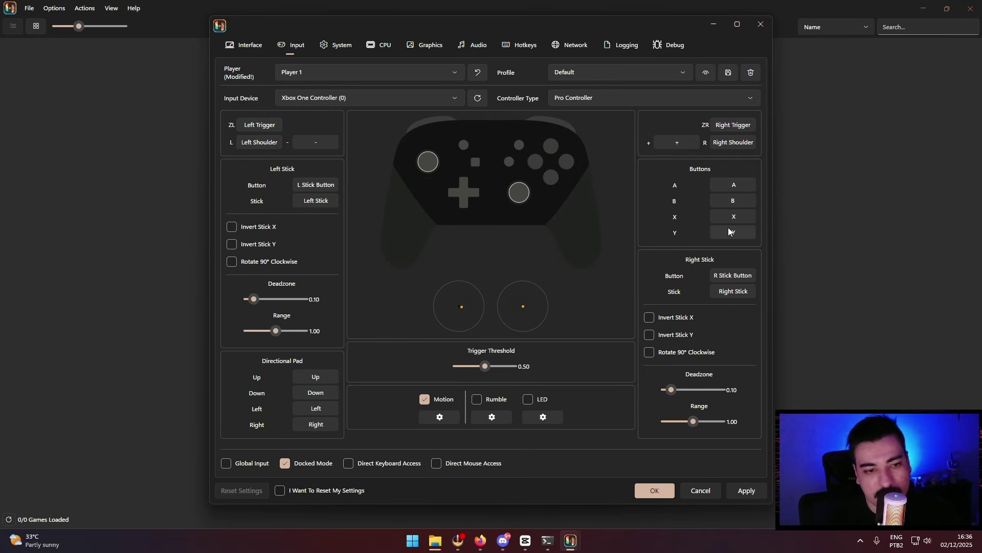
left_click(744, 492)
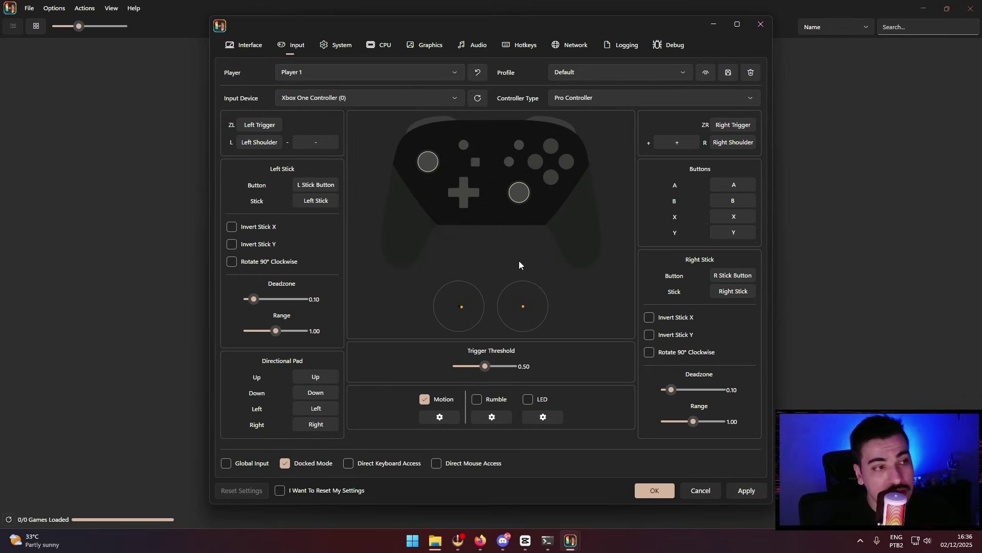
Set the system DRAM size to 8GiB and apply it, check the graphics settings, and close the settings with the changes accepted.
left_click(328, 46)
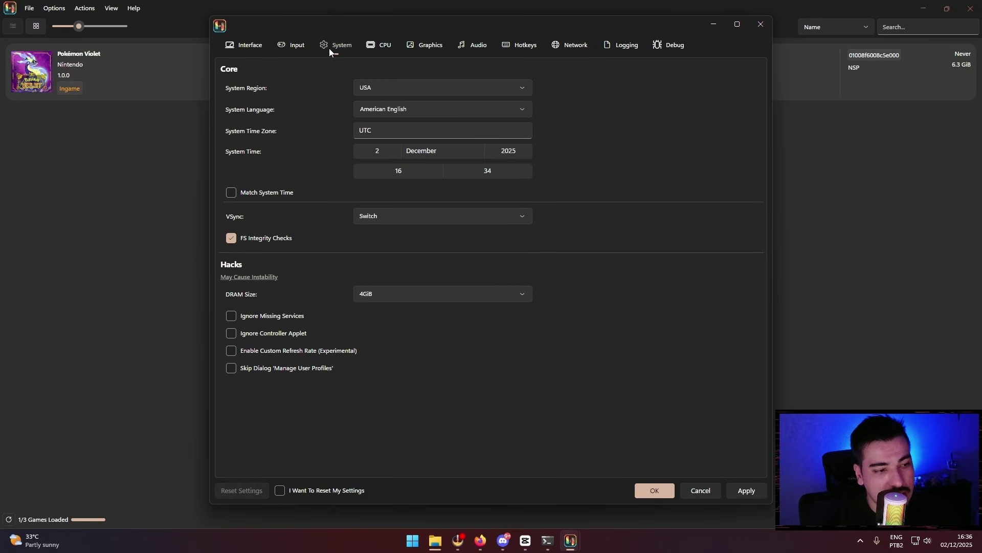
mouse_move(459, 298)
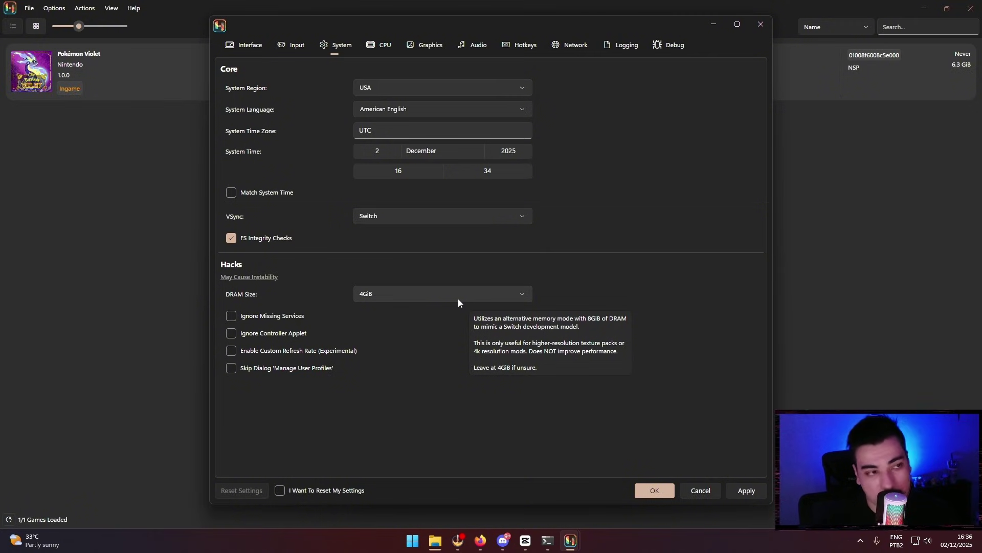
left_click(458, 299)
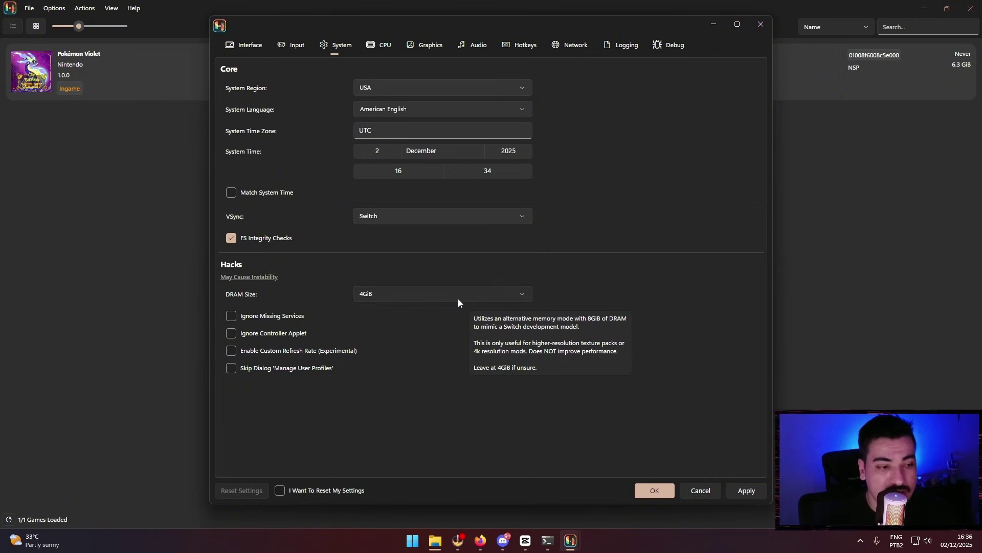
left_click(397, 345)
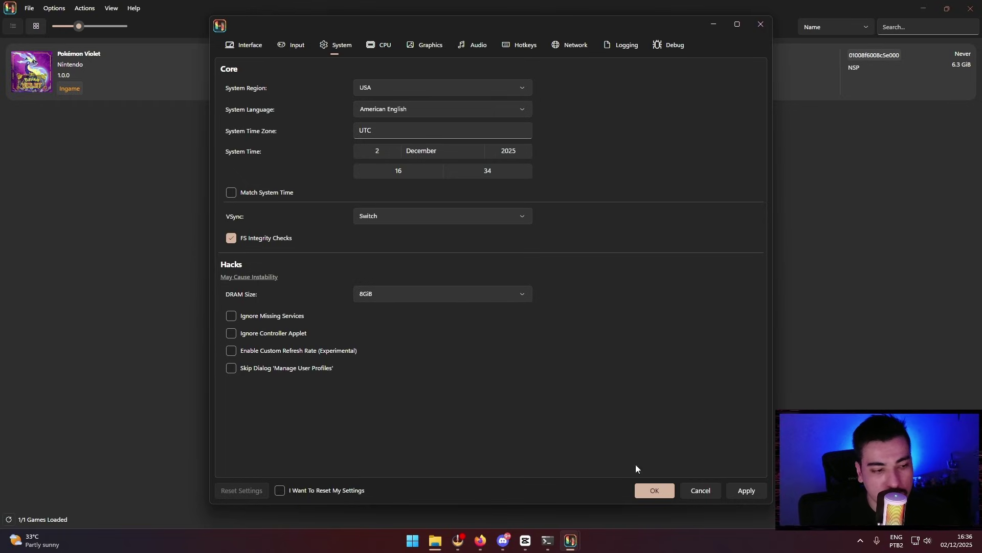
left_click(746, 491)
left_click(429, 48)
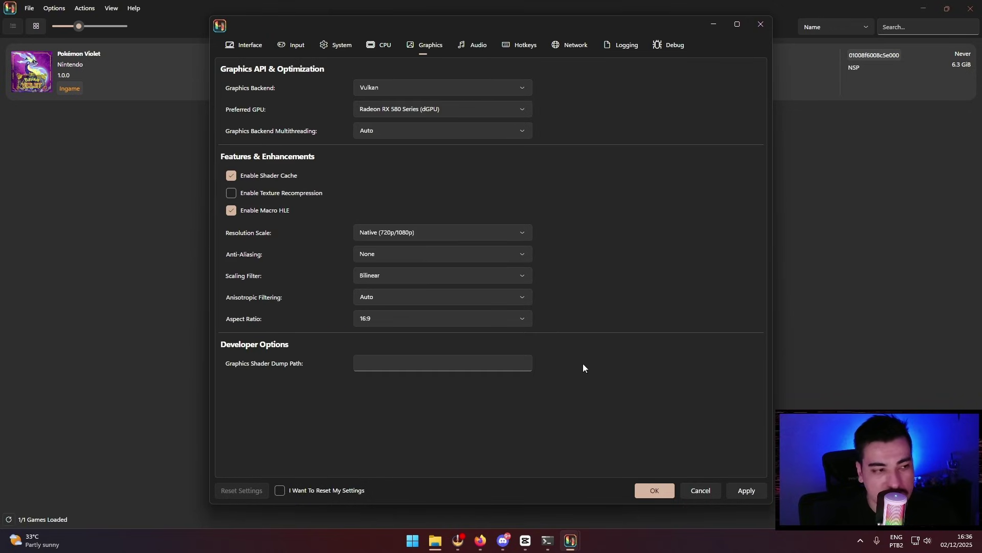
left_click(646, 490)
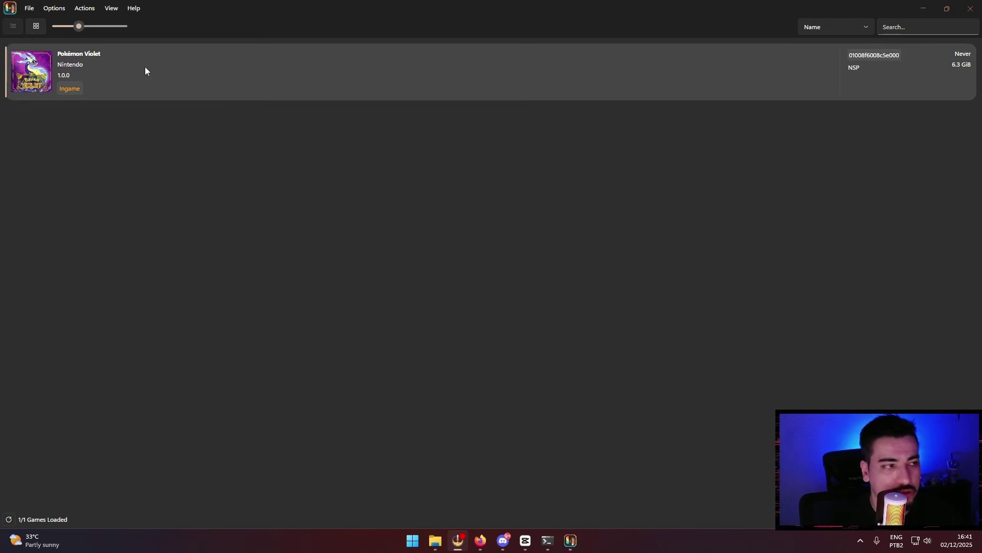
Add the UPDATE Pokemon Violet NSP file from the Pokemon Violet folder as a title update for Pokémon Violet and save it.
right_click(199, 79)
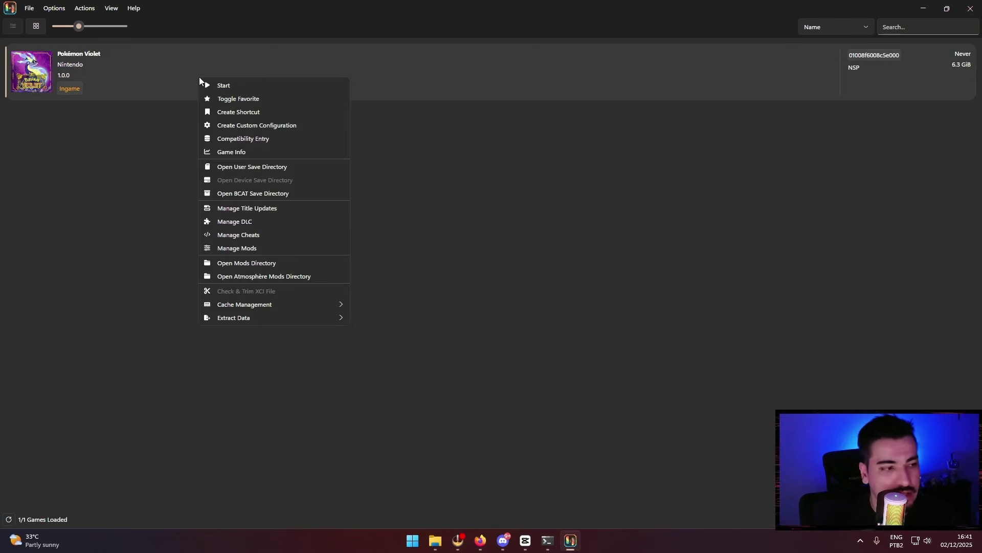
left_click(283, 208)
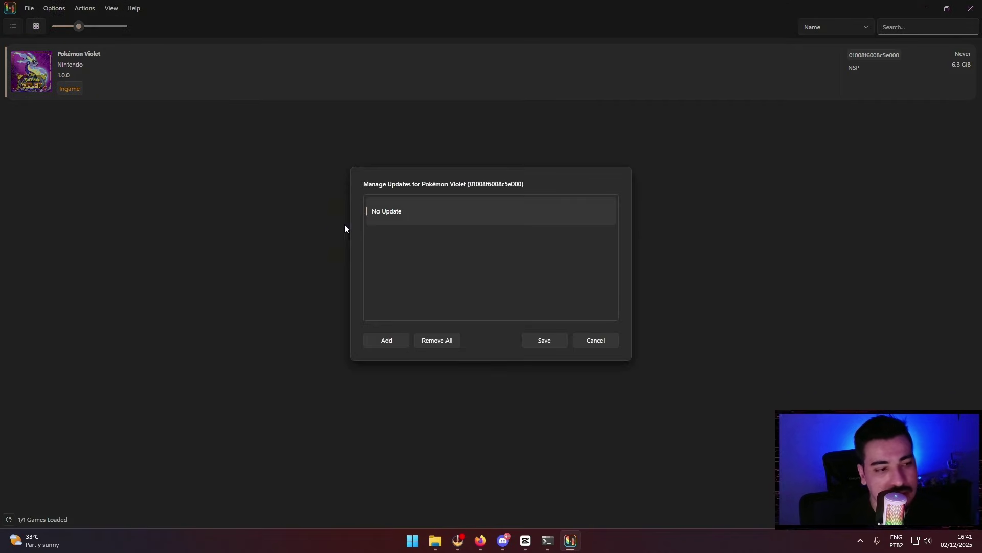
left_click(381, 342)
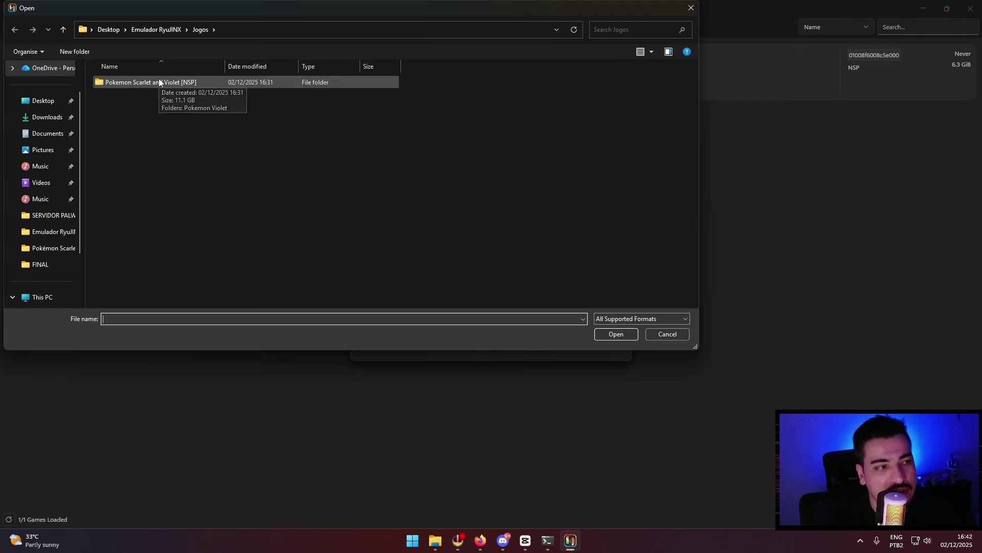
double_click(159, 82)
double_click(155, 82)
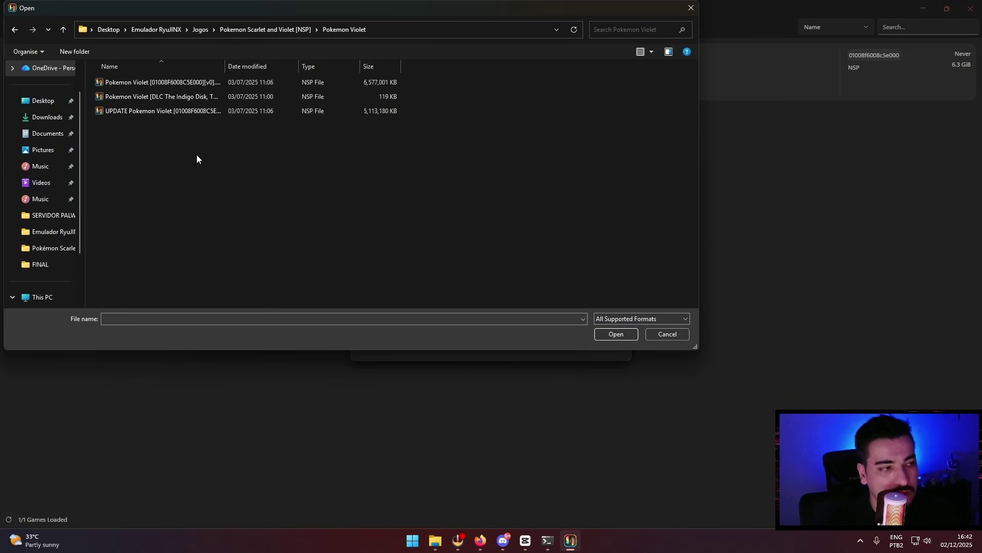
double_click(191, 112)
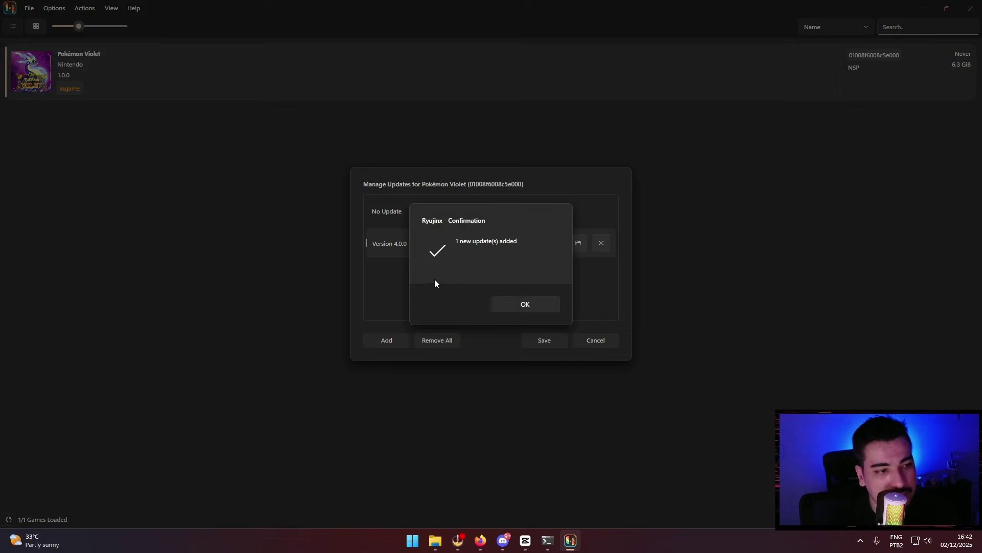
left_click(523, 305)
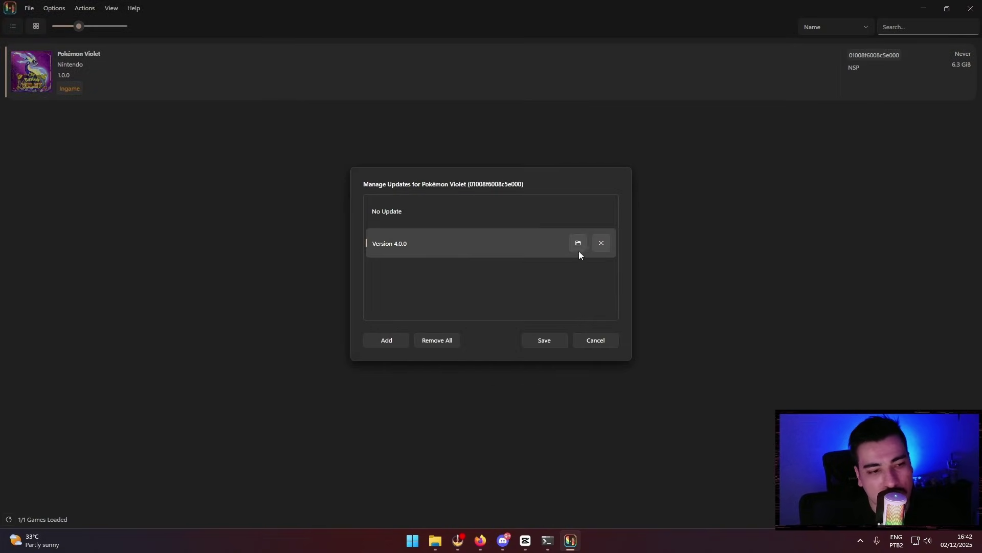
left_click(536, 340)
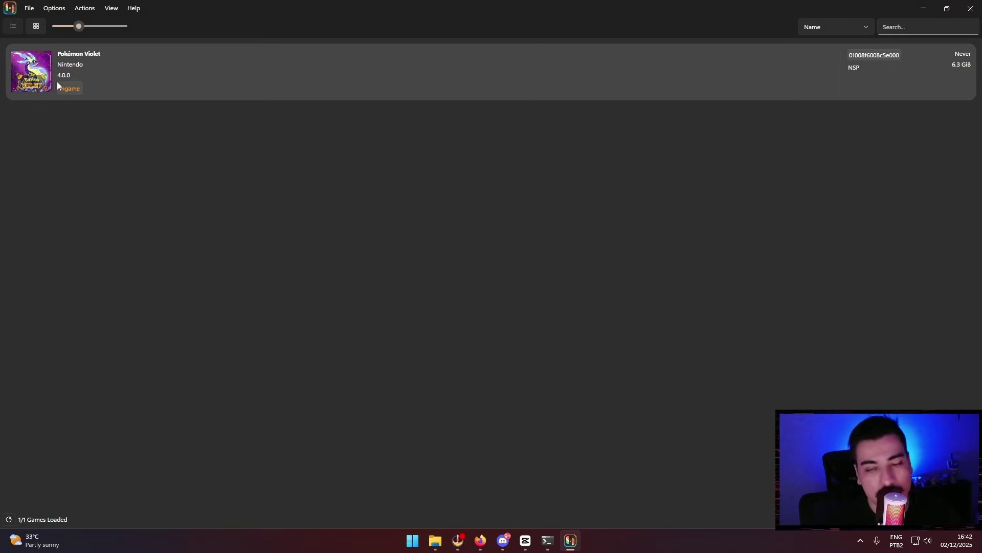
Add the Pokemon Violet DLC The Indigo Disk NSP file as downloadable content for Pokémon Violet and save it.
right_click(276, 91)
left_click(346, 235)
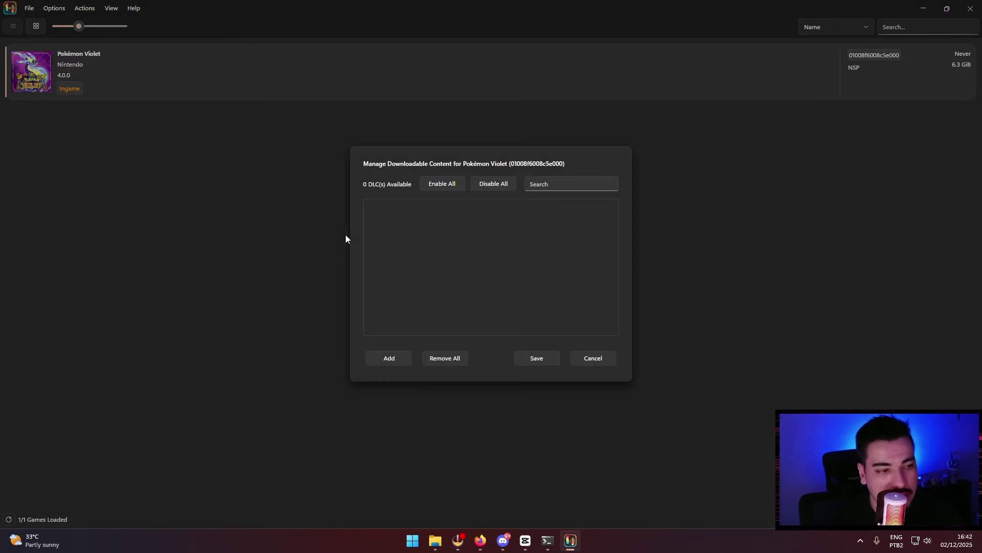
left_click(377, 361)
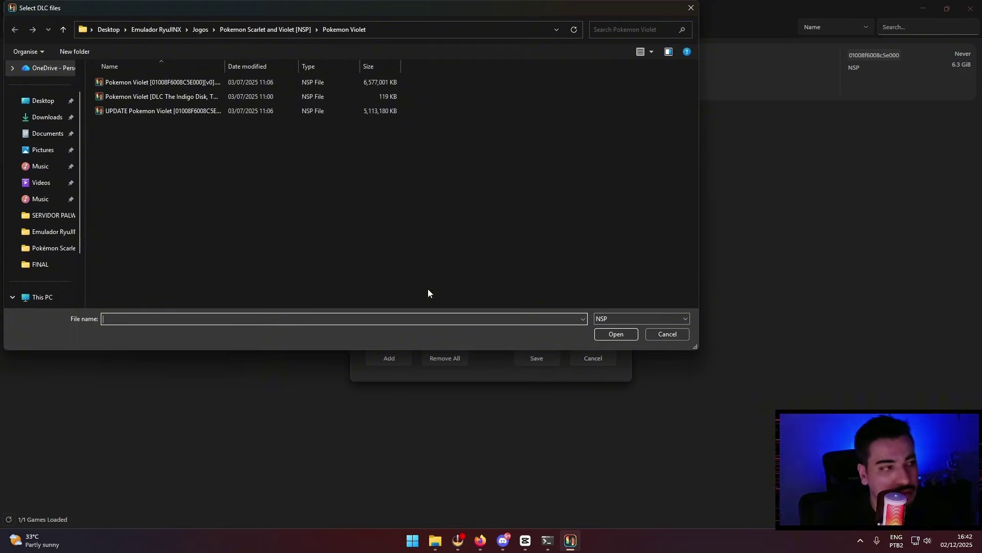
double_click(179, 97)
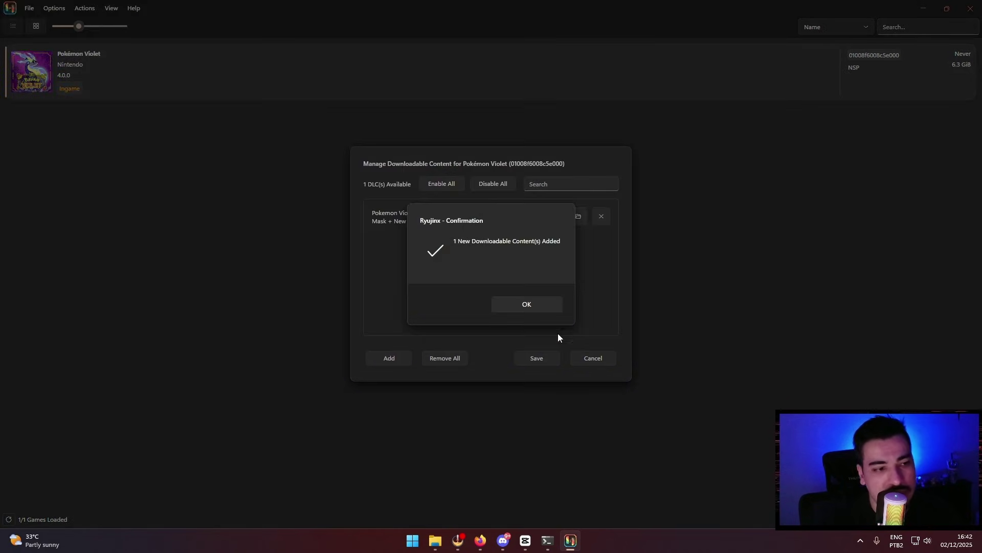
left_click(527, 305)
left_click(542, 357)
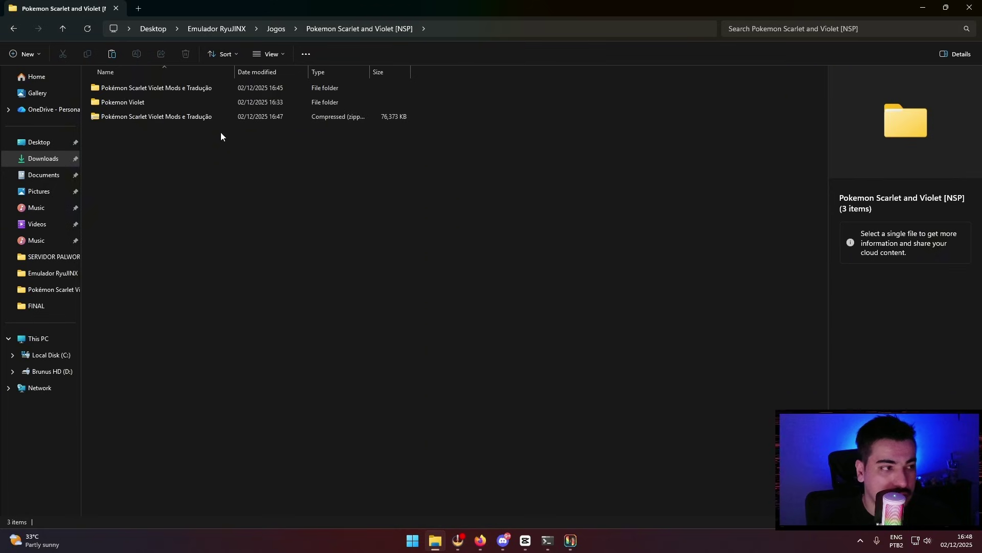
left_click(190, 118)
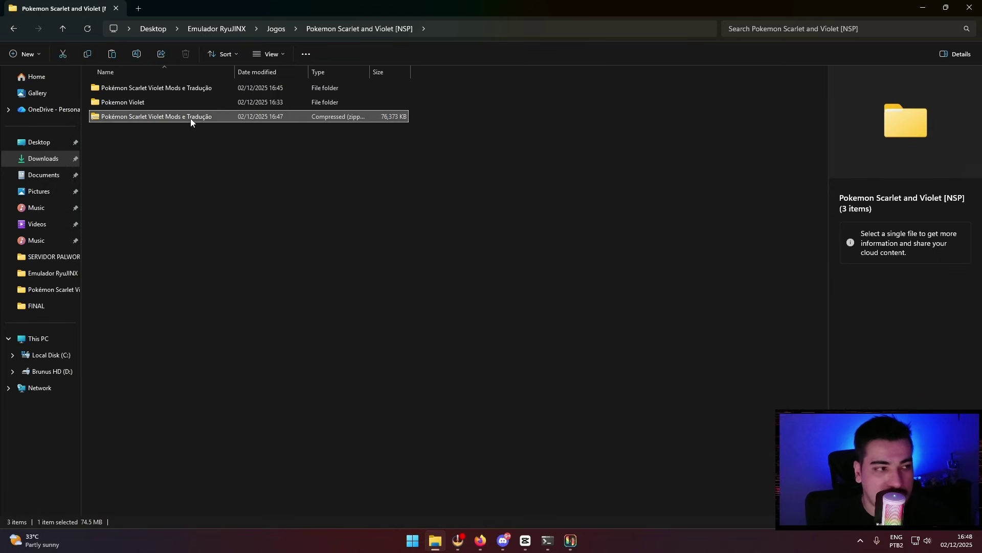
right_click(189, 118)
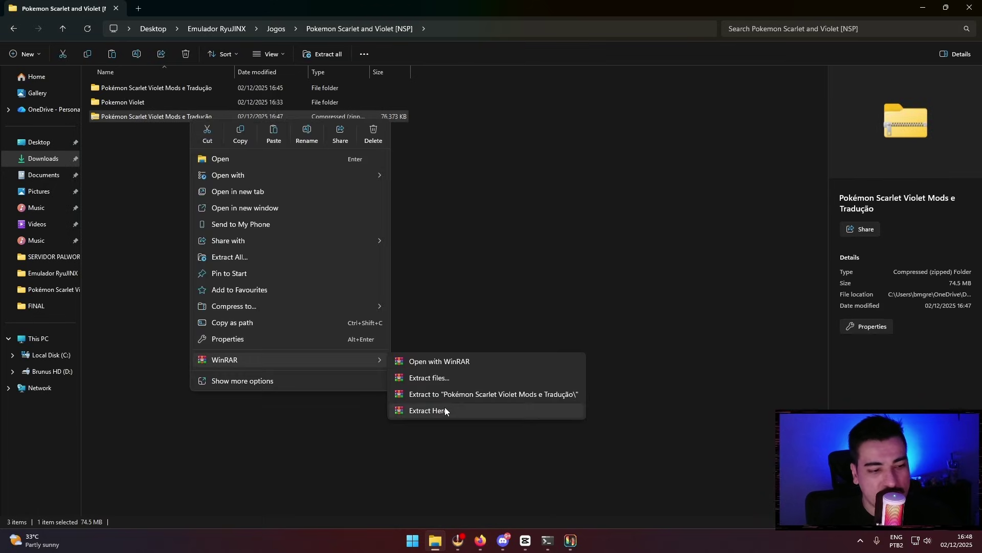
left_click(551, 220)
Copy the PTBR folder from Emulador\Violeta inside Traducao_Pokémon_SV_DLC_3.0.1_TPKG into Pokémon Violet's Ryujinx mods directory.
double_click(168, 88)
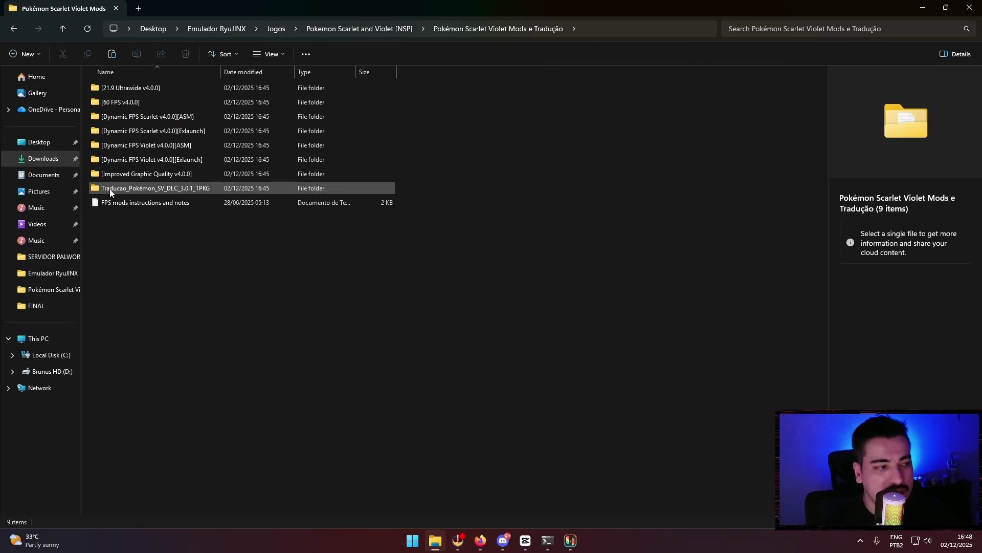
left_click(170, 193)
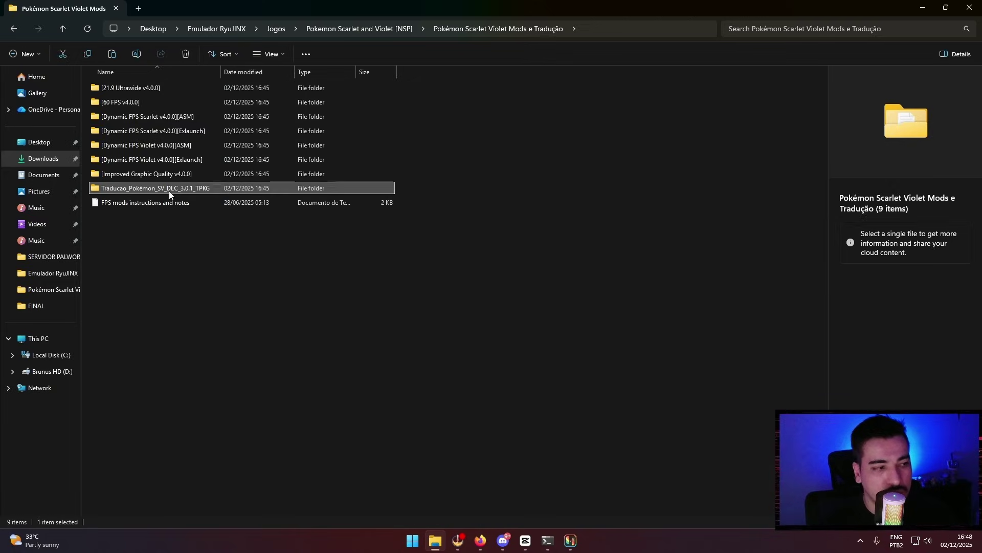
double_click(169, 192)
double_click(134, 88)
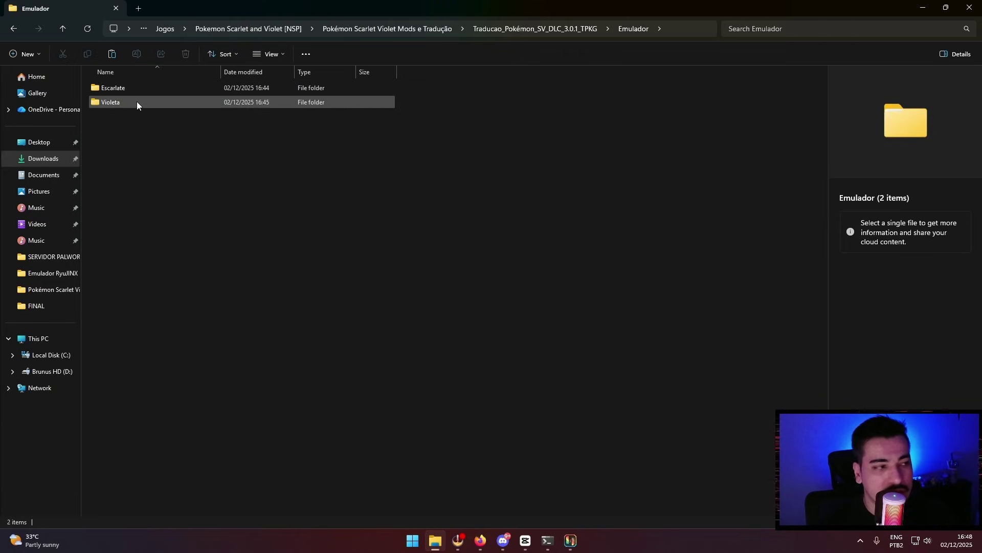
double_click(136, 100)
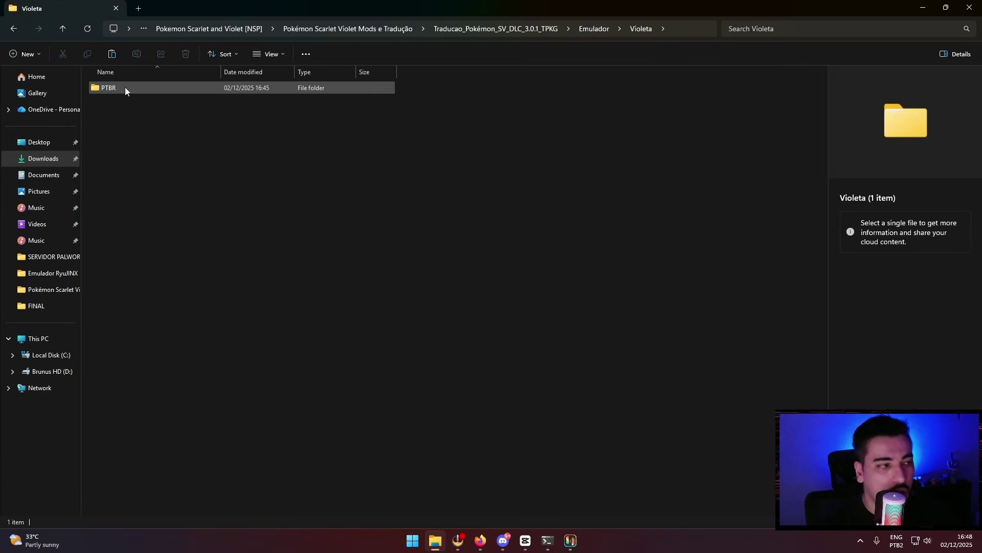
left_click(125, 87)
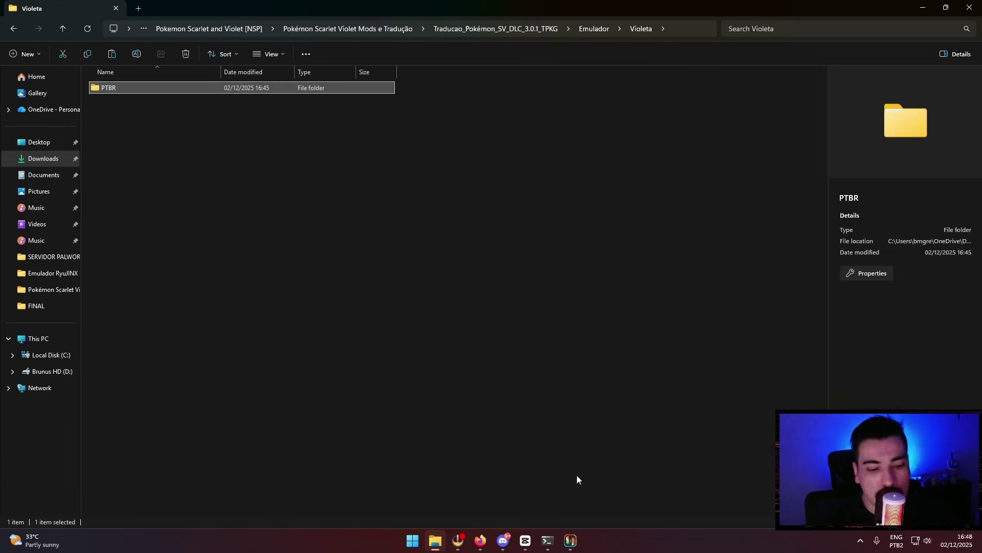
left_click(576, 540)
right_click(367, 76)
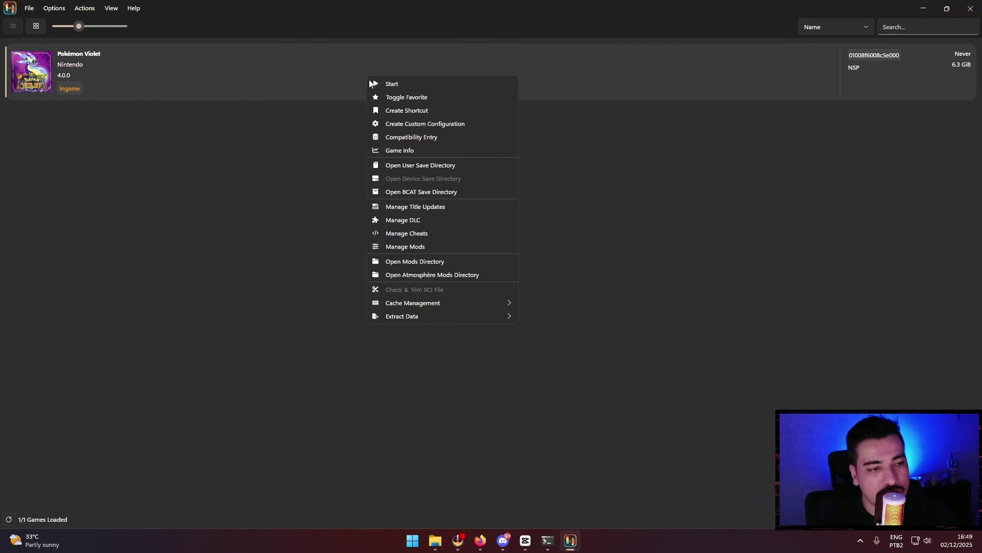
left_click(435, 262)
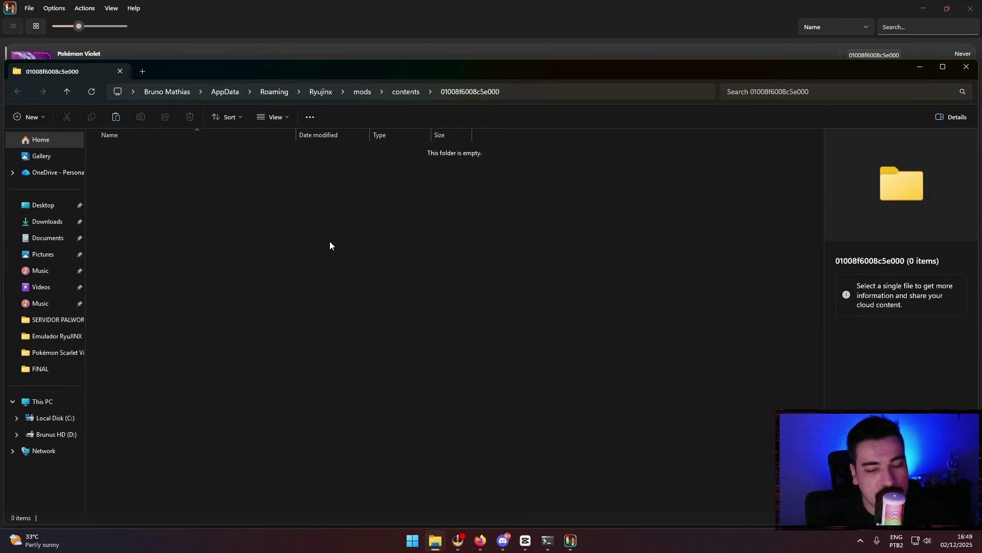
key("ctrl+v")
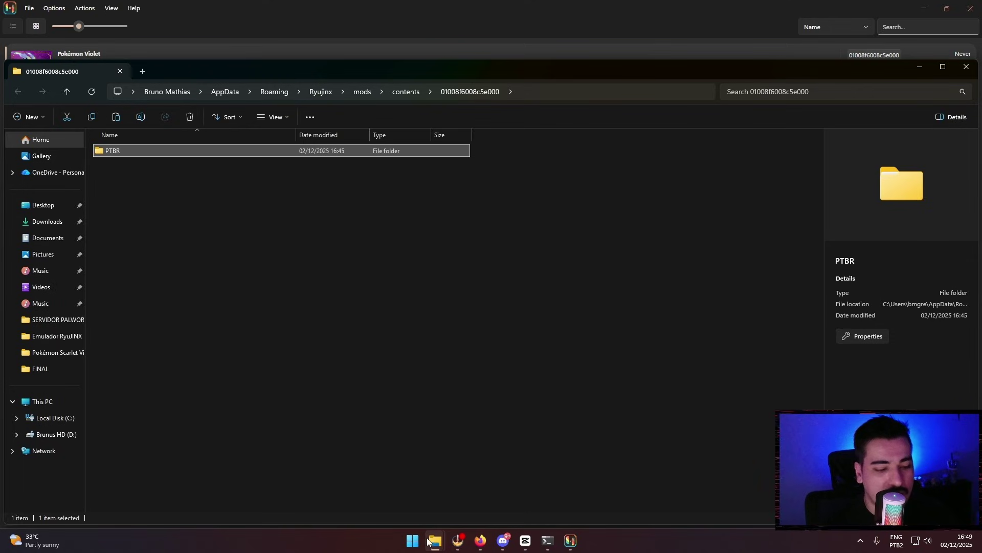
Copy the [60 FPS v4.0.0] and [Dynamic FPS Violet v4.0.0][Exlaunch] folders into Pokémon Violet's mods directory.
mouse_move(429, 541)
left_click(406, 492)
key("alt+Up")
key("alt+Up")
key("alt+Up")
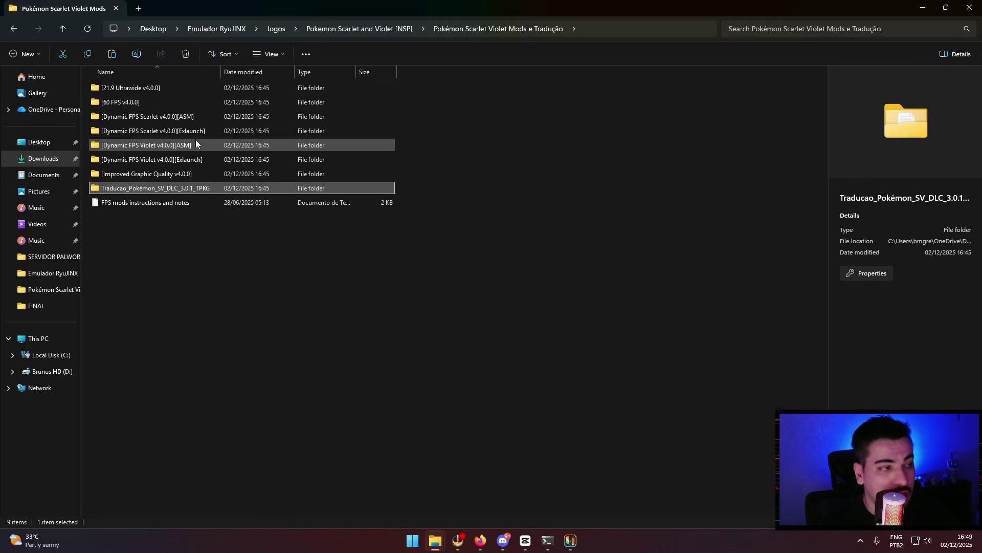
left_click(178, 101)
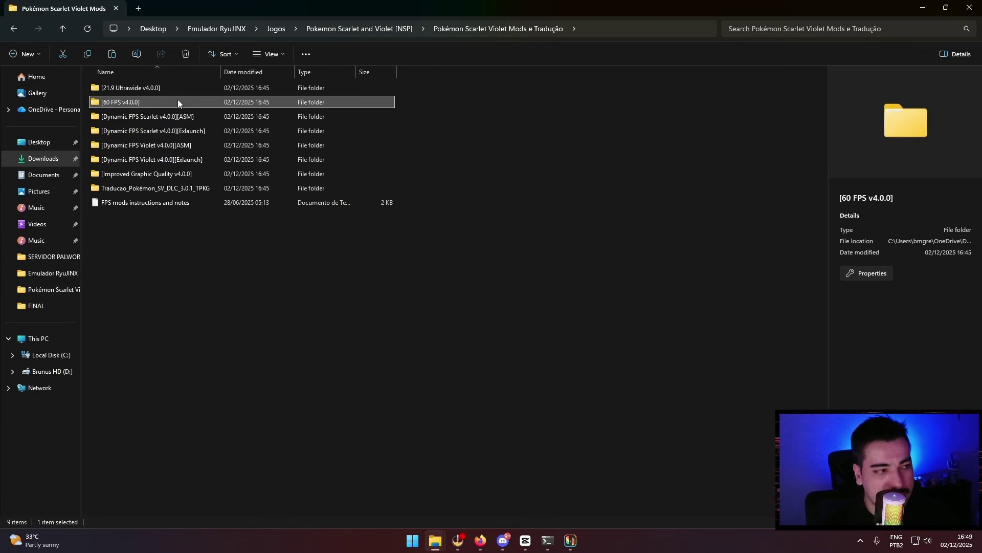
left_click(191, 159, "ctrl")
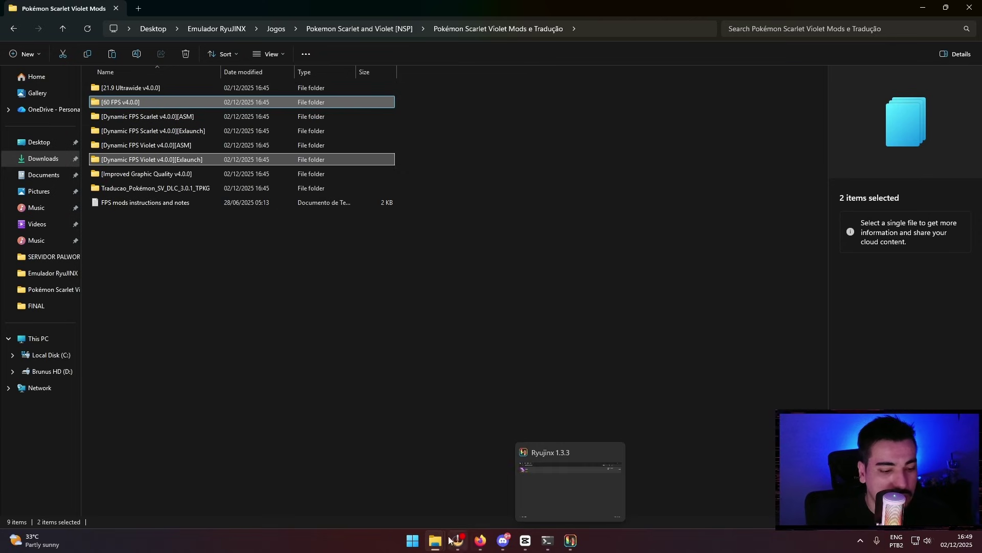
mouse_move(445, 540)
left_click(486, 491)
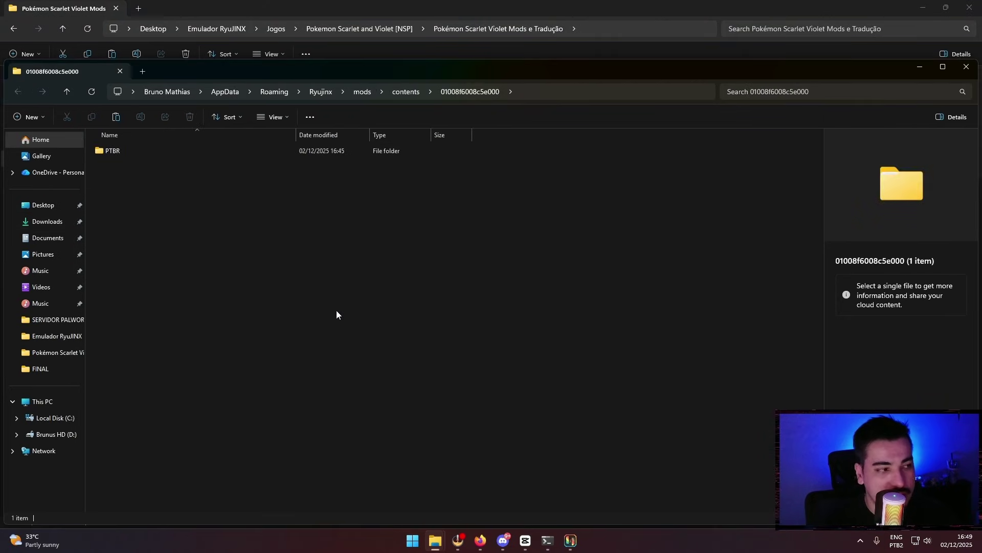
key("ctrl+v")
left_click(378, 327)
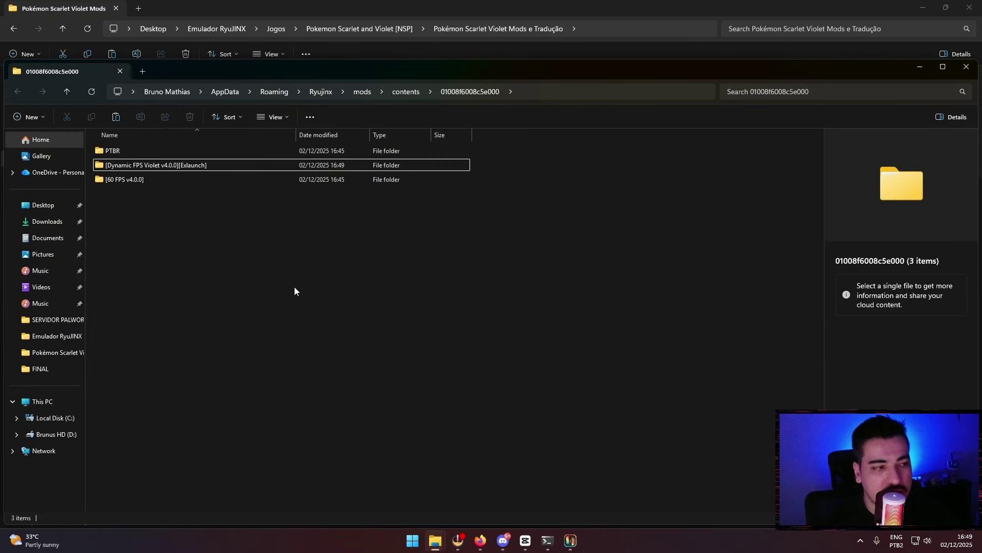
Return to the Pokémon Scarlet Violet Mods e Tradução folder and select the [Improved Graphic Quality v4.0.0] folder.
mouse_move(435, 541)
left_click(410, 487)
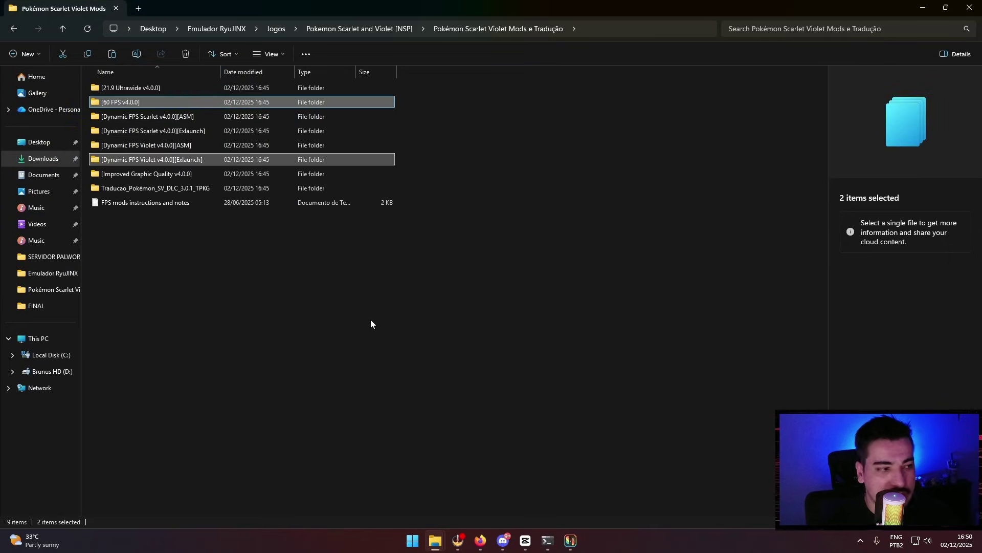
left_click(182, 176)
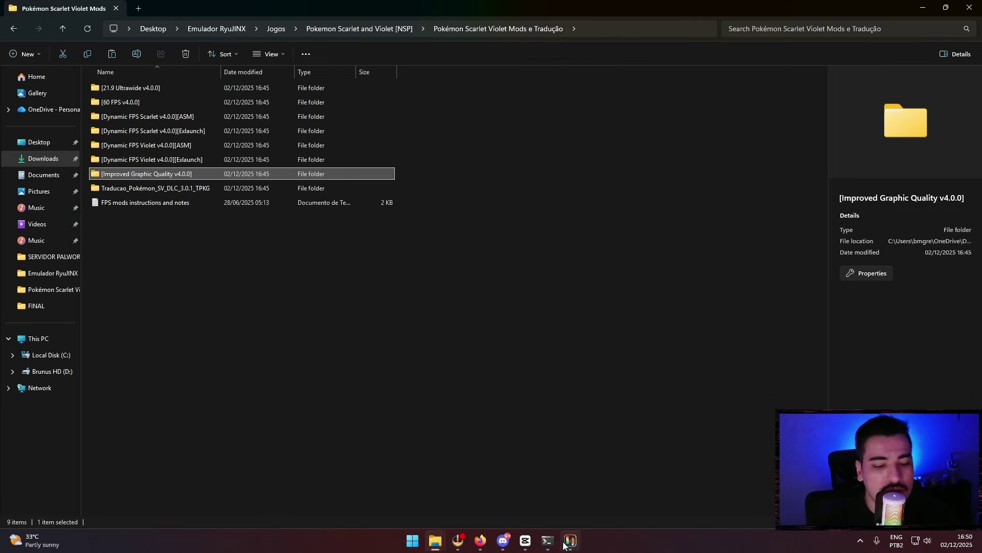
Switch to Ryujinx, review the mods listed for Pokémon Violet in the mod manager, and save the list.
mouse_move(570, 543)
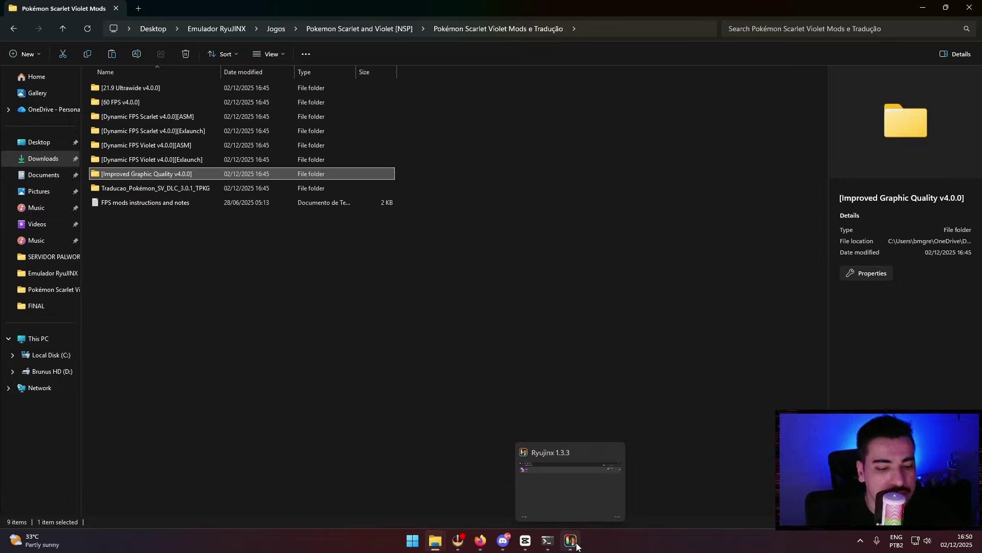
left_click(575, 545)
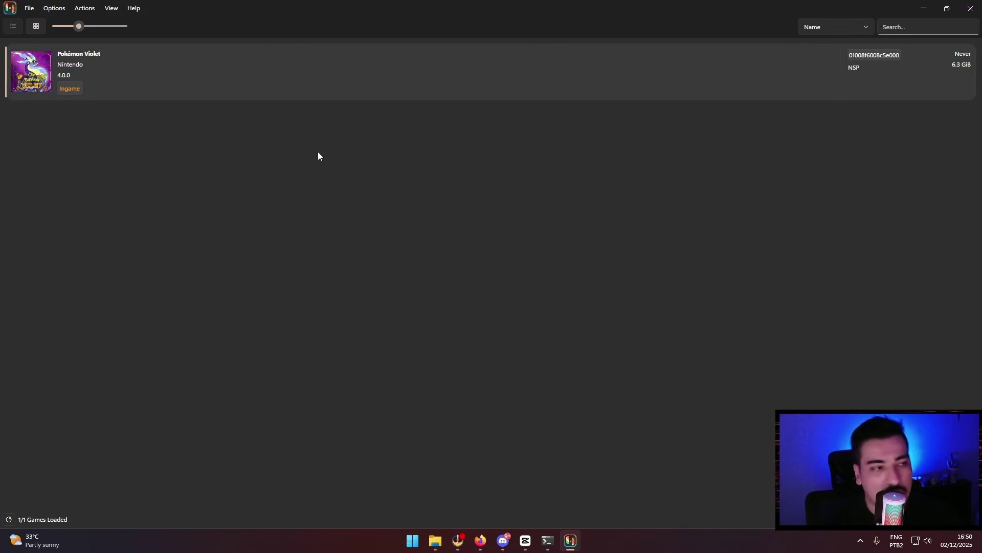
right_click(230, 82)
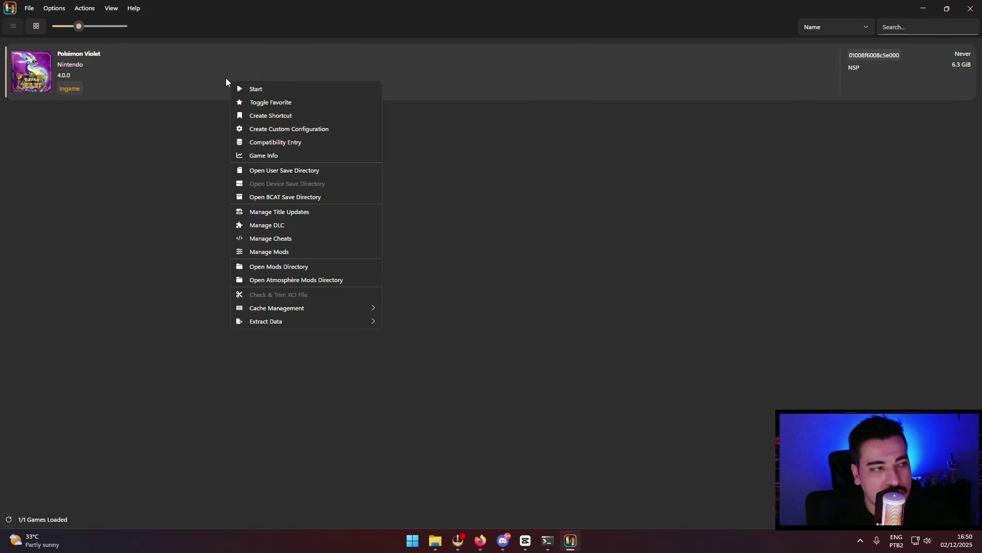
left_click(286, 251)
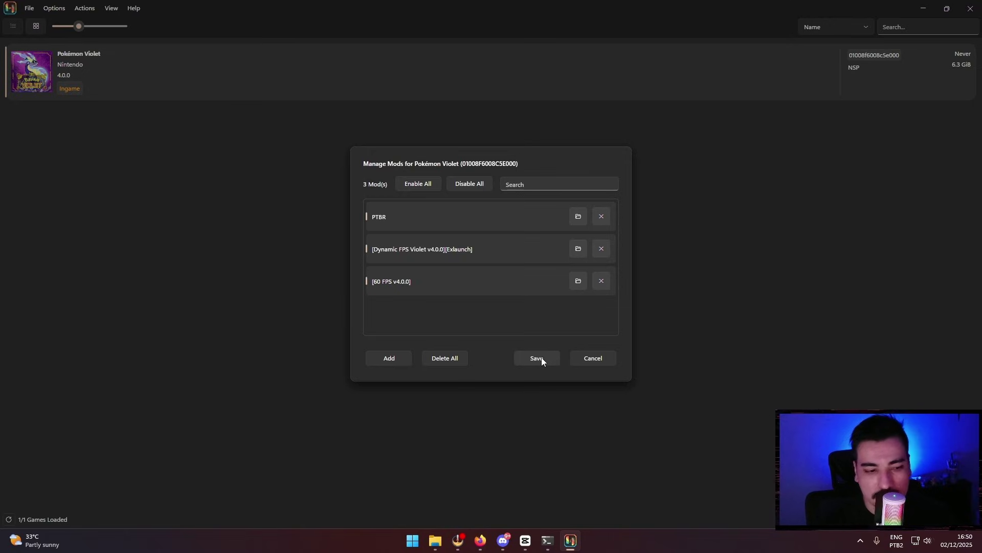
left_click(542, 358)
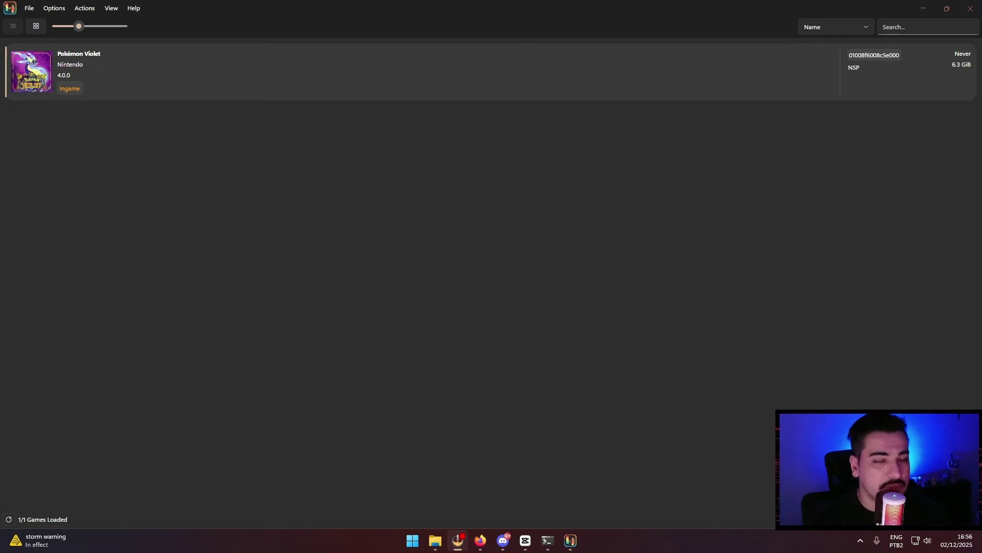
Create a custom configuration for Pokémon Violet with VSync Unbounded, FS Integrity Checks off, and Ignore Missing Services and Ignore Controller Applet on.
right_click(355, 76)
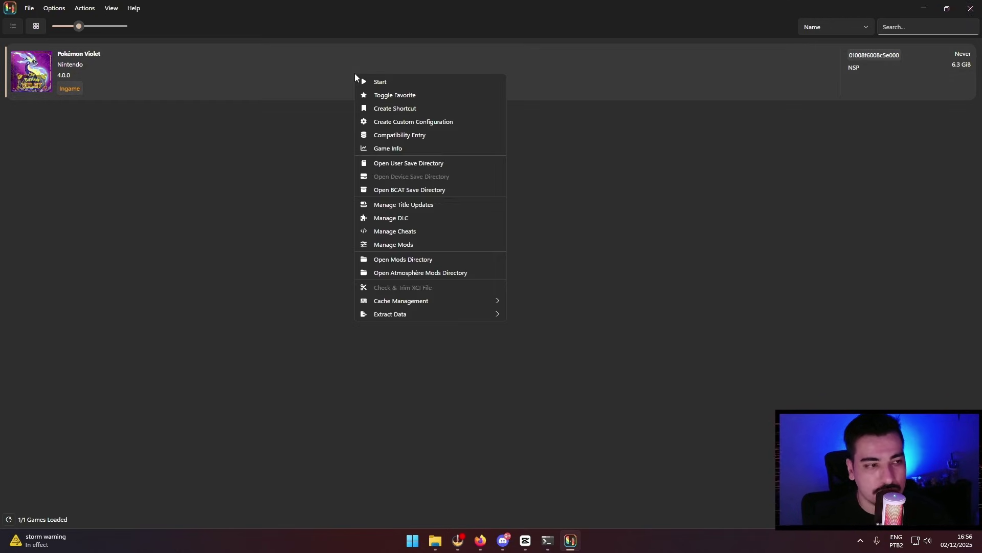
left_click(412, 123)
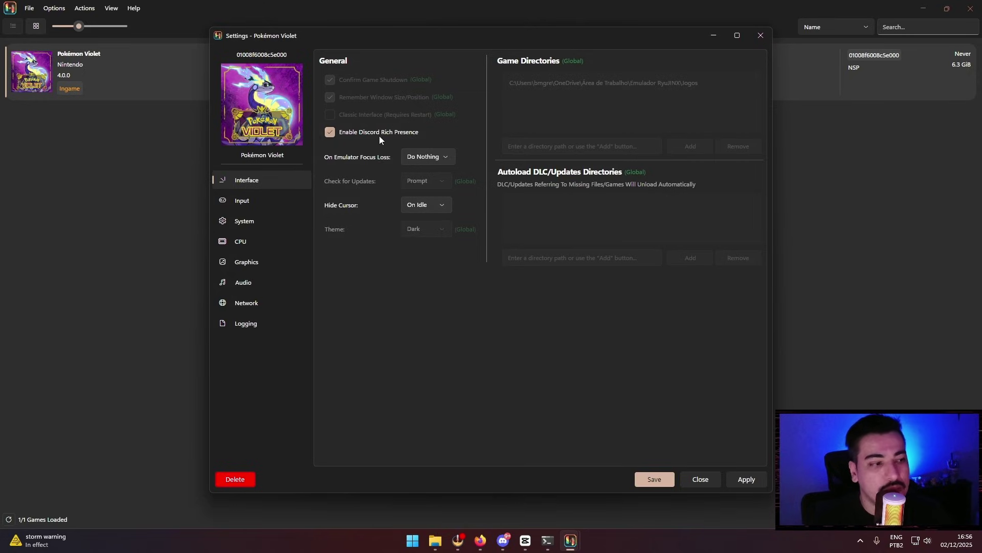
left_click(253, 220)
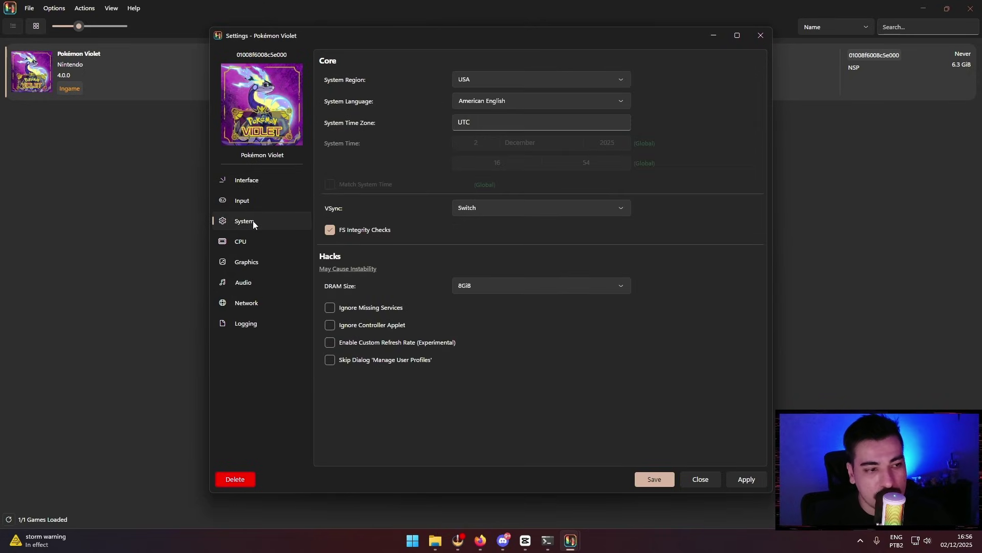
left_click(490, 212)
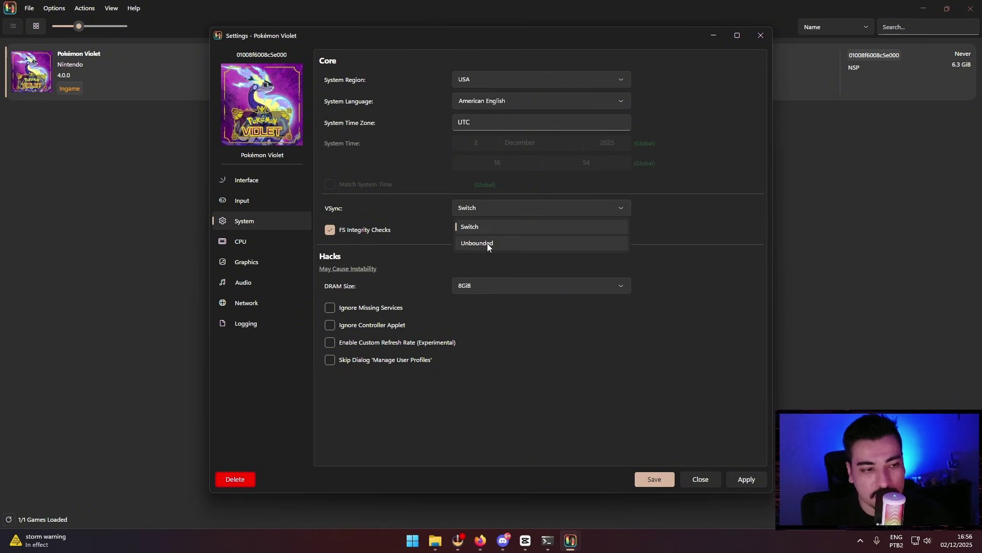
left_click(483, 244)
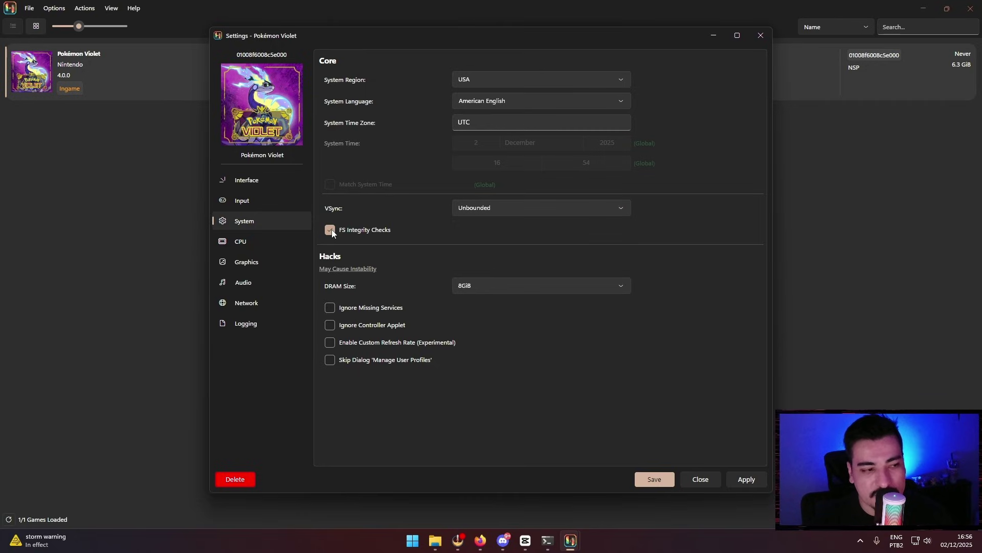
left_click(328, 307)
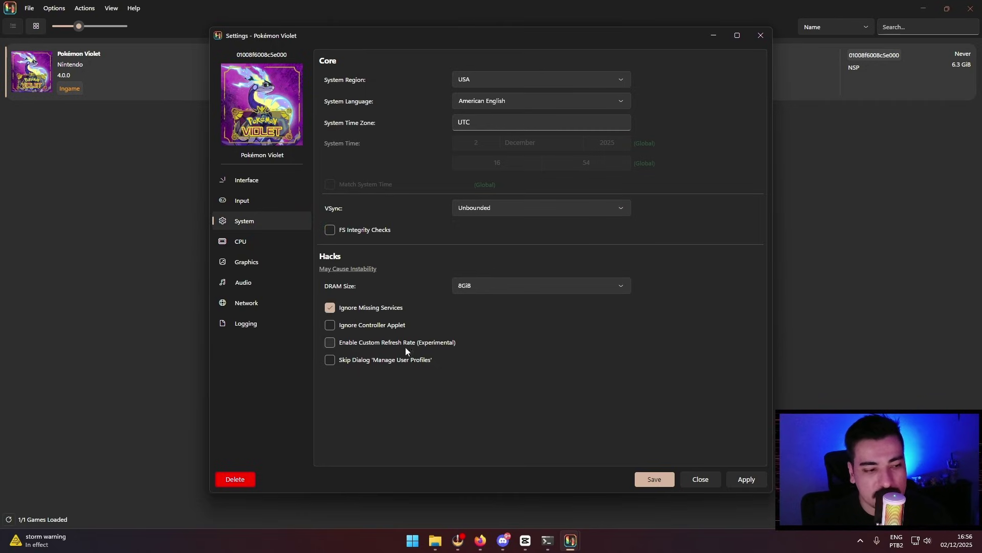
left_click(332, 326)
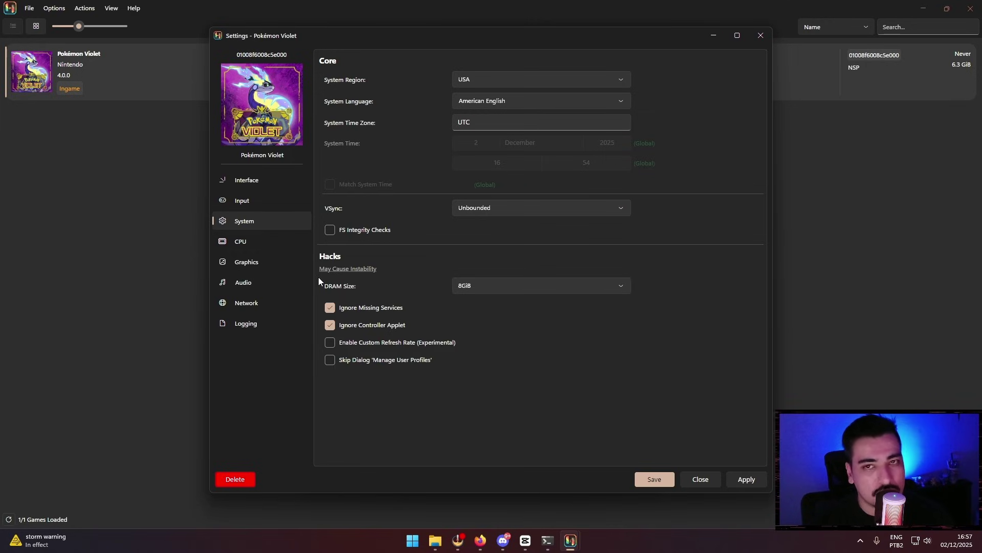
Enable Texture Recompression in Pokémon Violet's graphics settings and save the custom configuration.
left_click(261, 262)
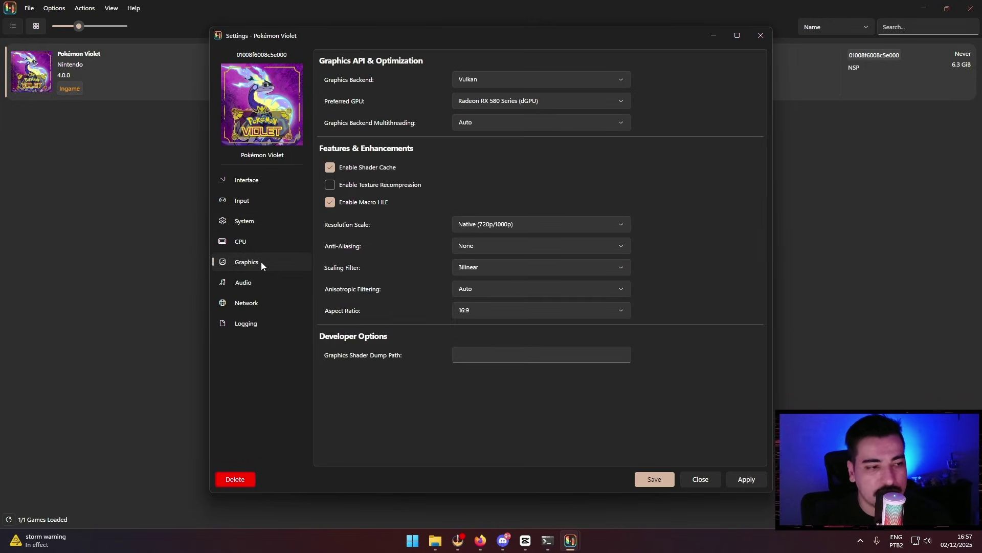
mouse_move(342, 191)
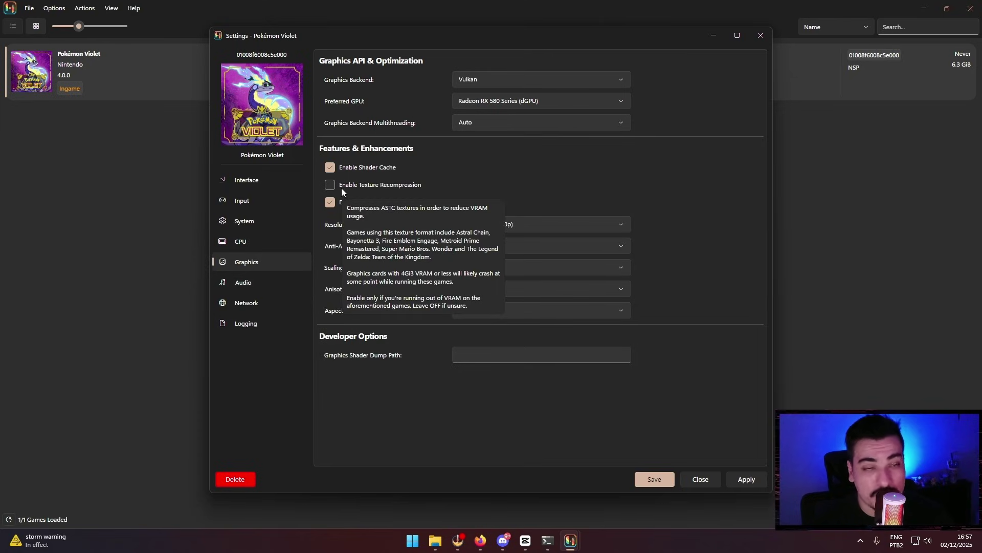
left_click(342, 188)
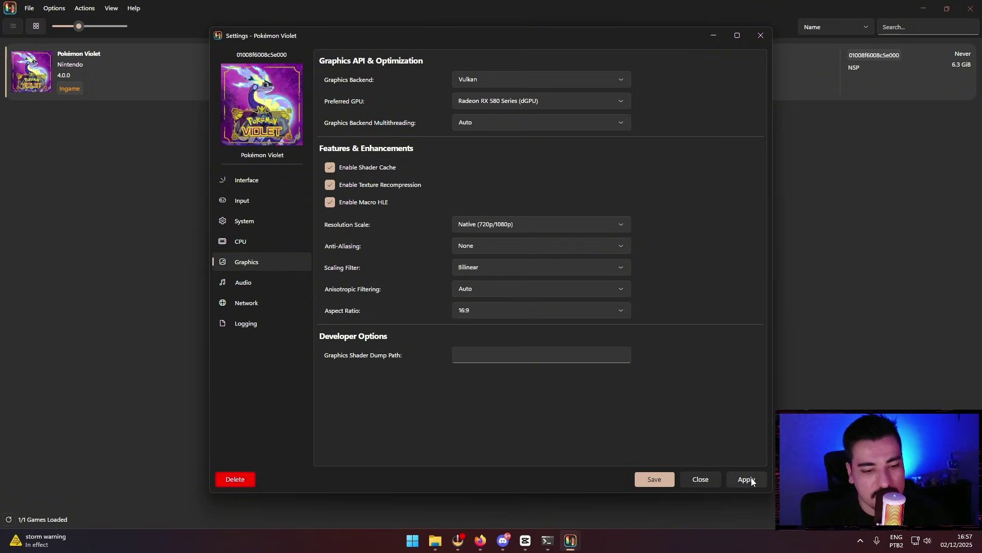
left_click(649, 477)
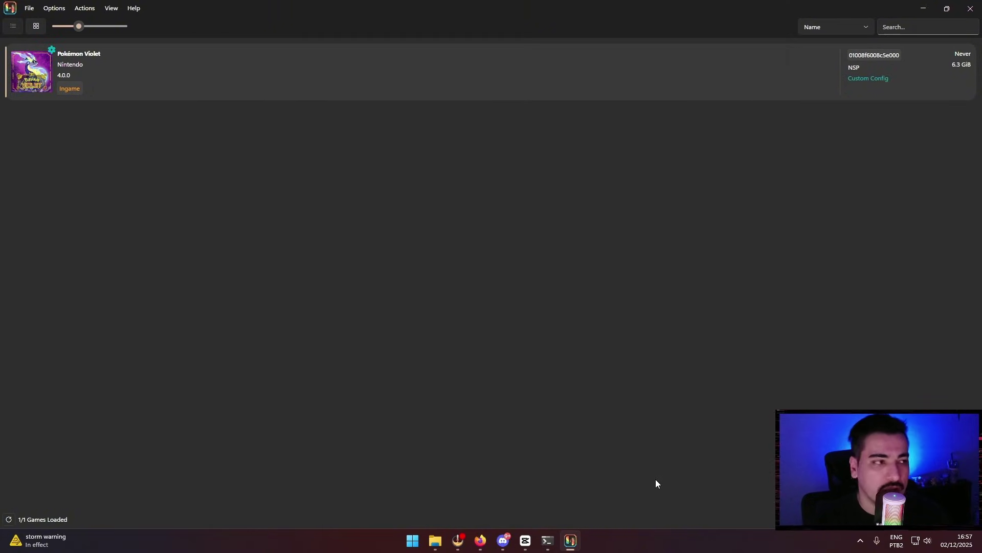
Launch Pokémon Violet in full screen and start its initial setup with English as the language, highlighting the third character look in the upper row.
left_click(403, 86)
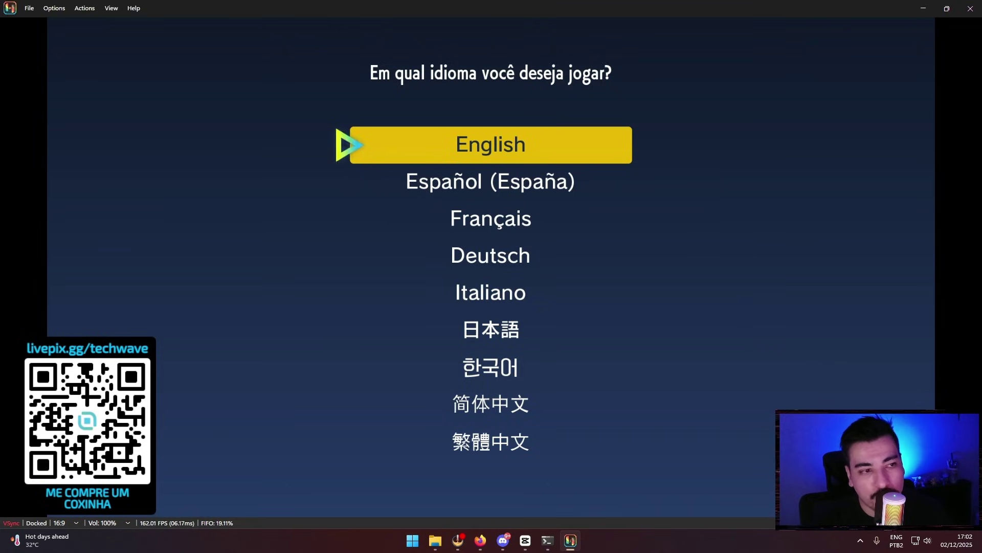
key("F11")
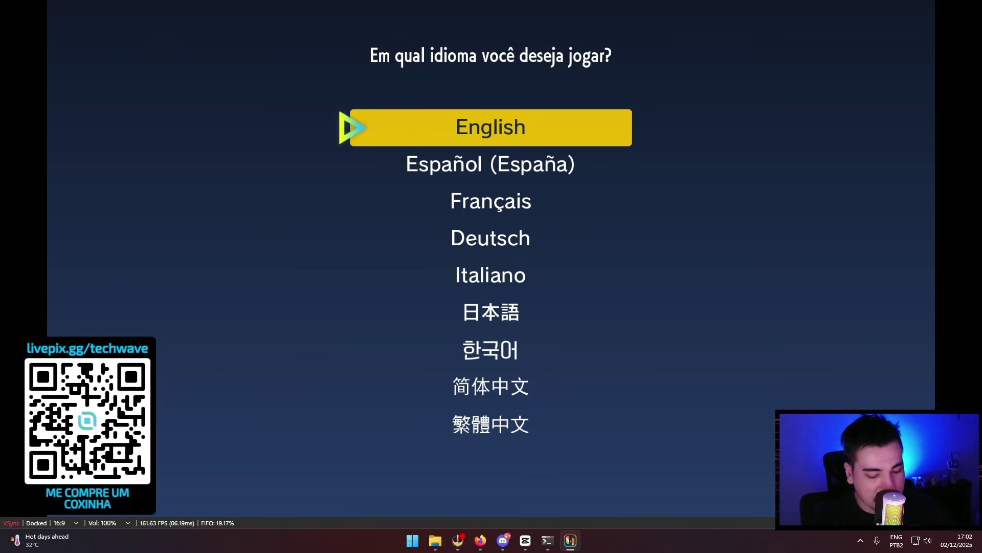
key("Return")
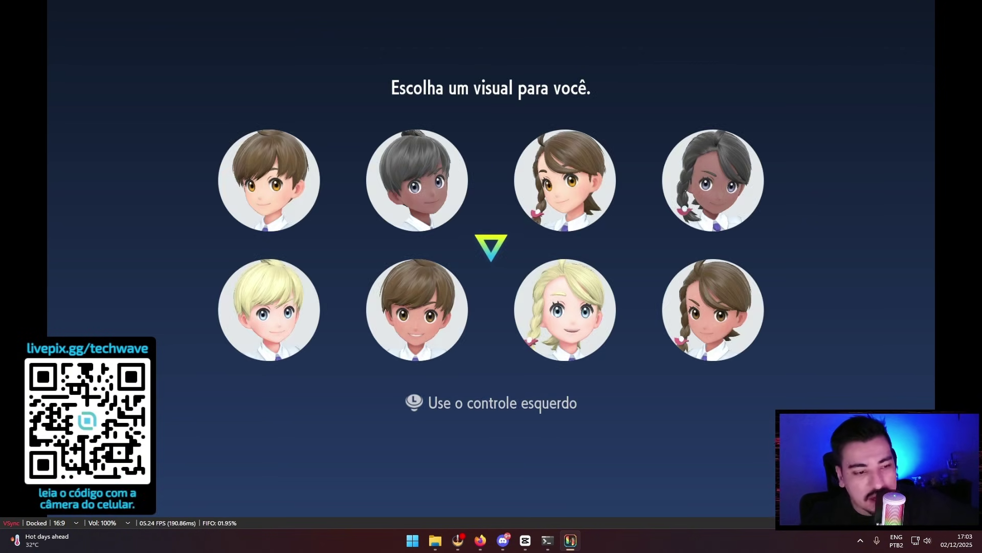
key("Up")
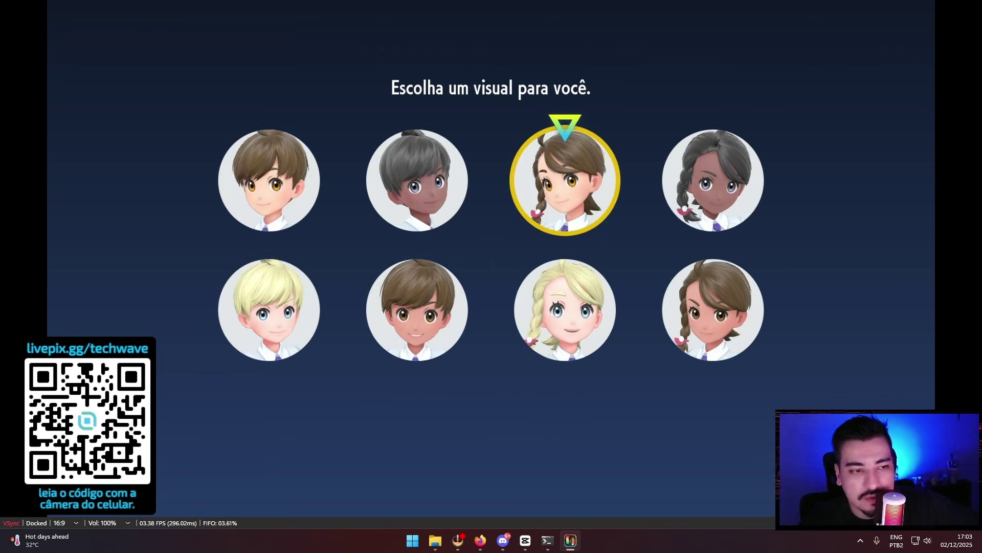